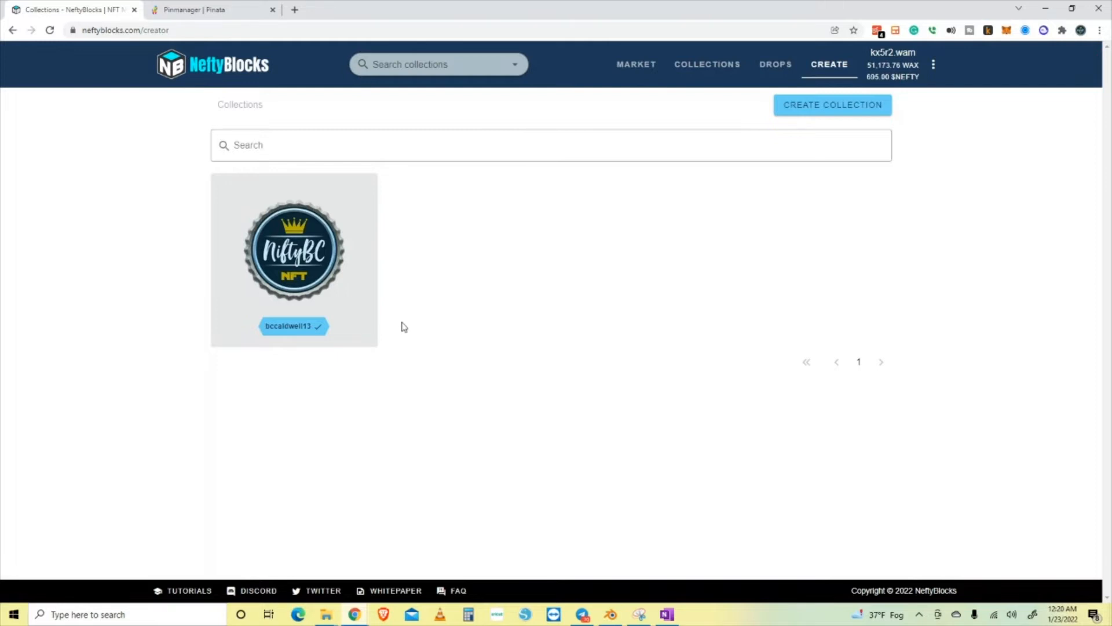
- Start a new collection and set its name to niftybcmorbs
{"action": "left_click", "coordinate": [821, 114]}
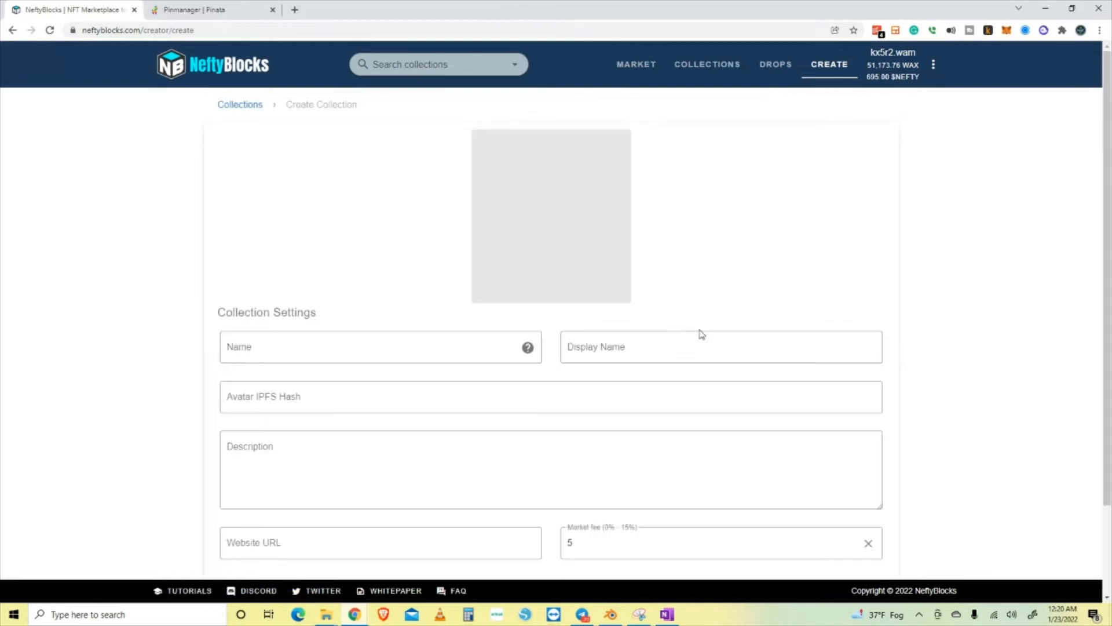
{"action": "left_click", "coordinate": [238, 107]}
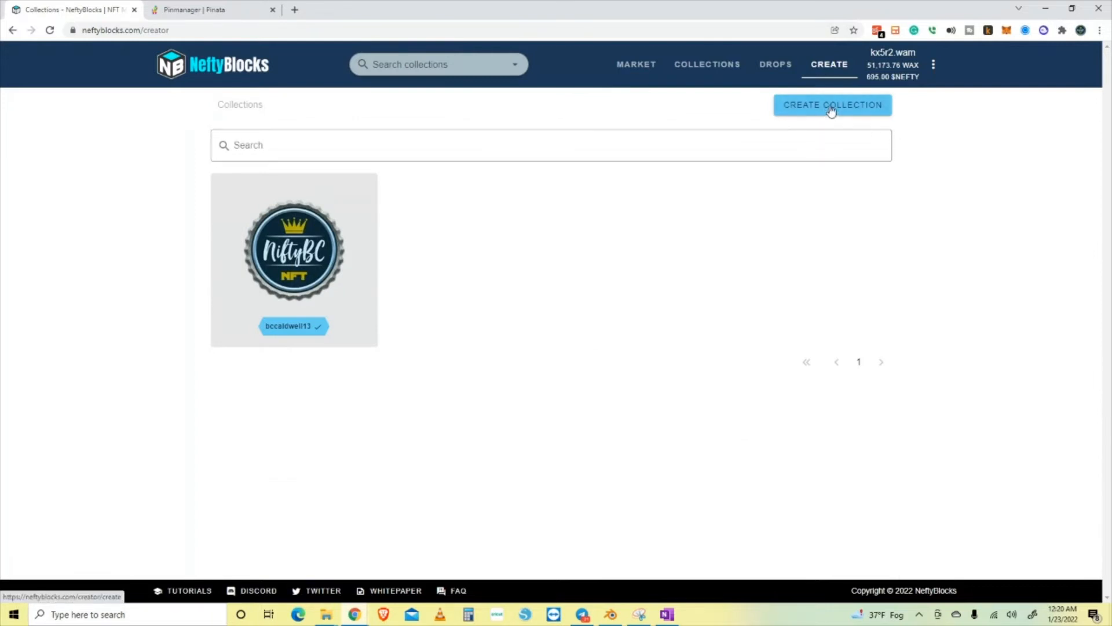
{"action": "left_click", "coordinate": [829, 109]}
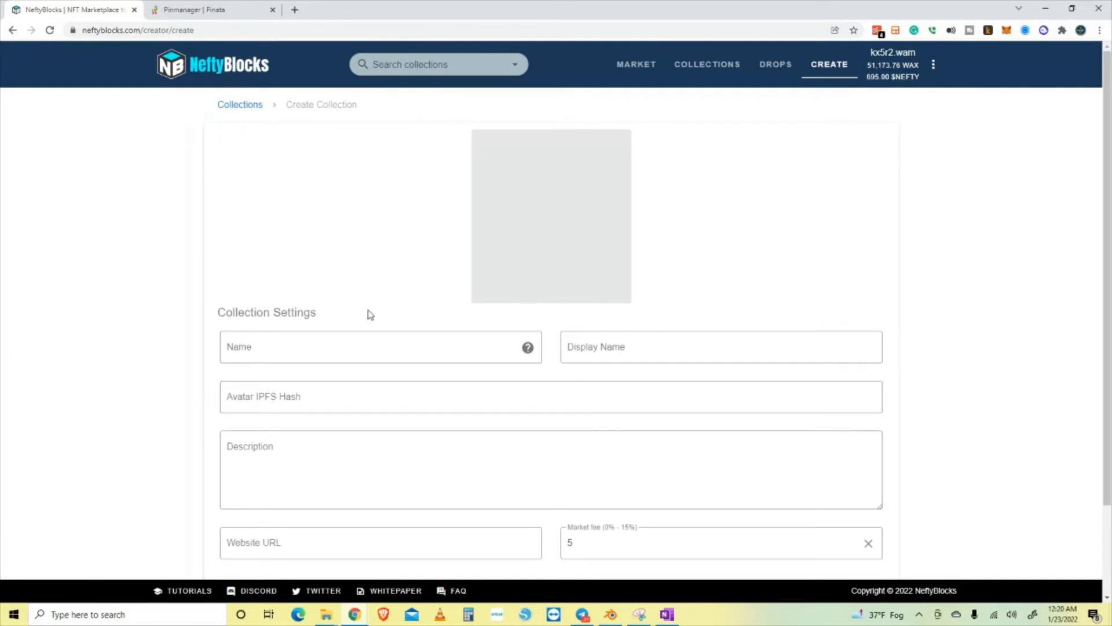
{"action": "left_click", "coordinate": [293, 346]}
{"action": "mouse_move", "coordinate": [528, 348]}
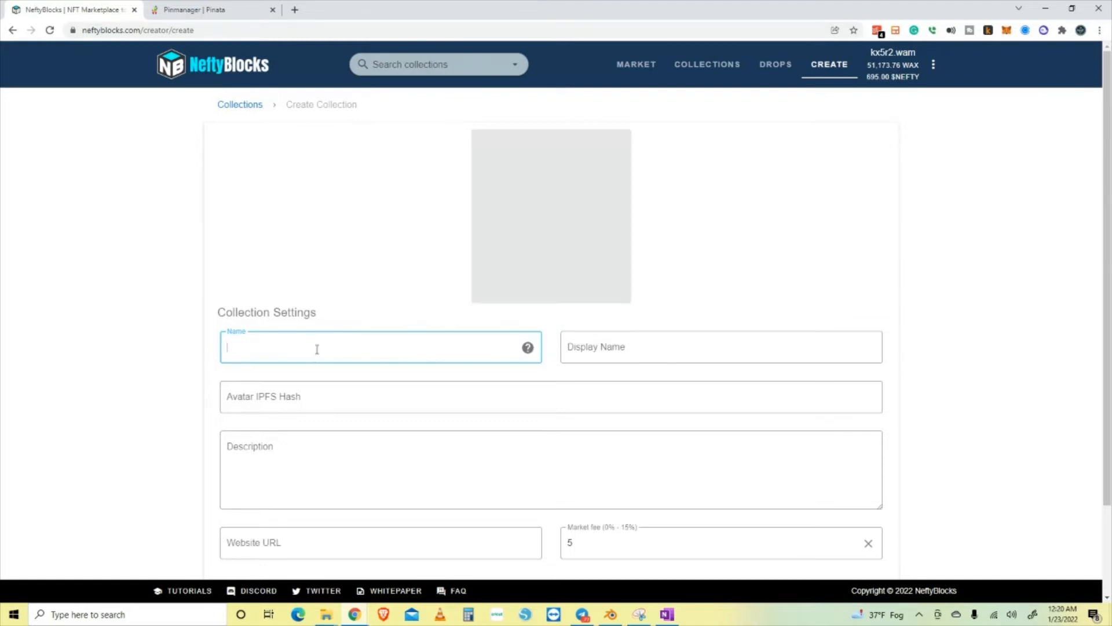
{"action": "type", "text": "nifty"}
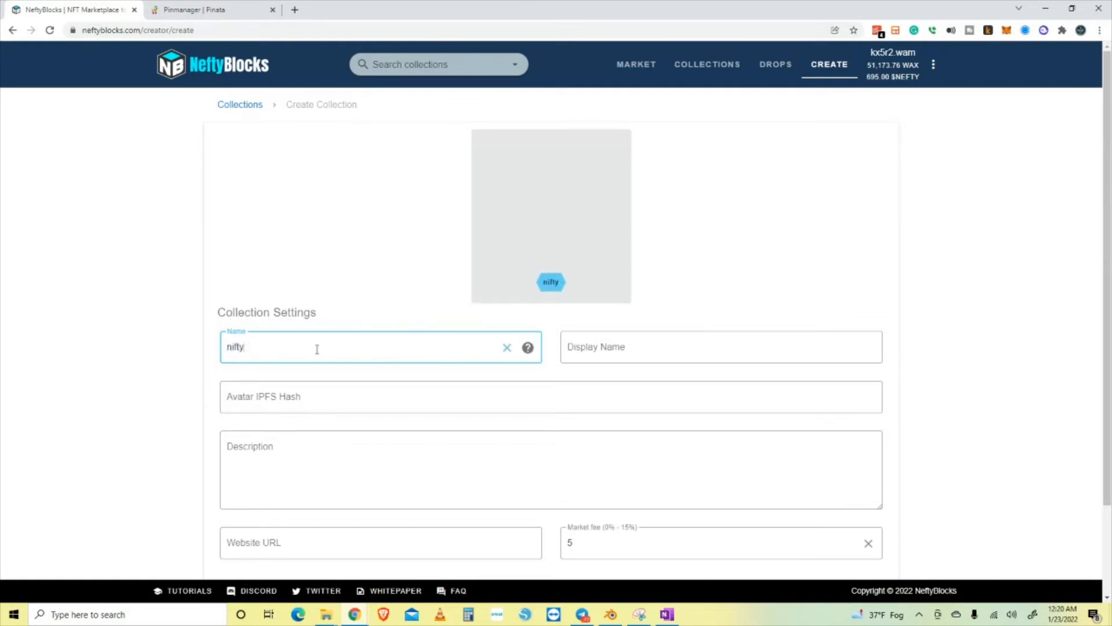
{"action": "type", "text": "bcmorbs"}
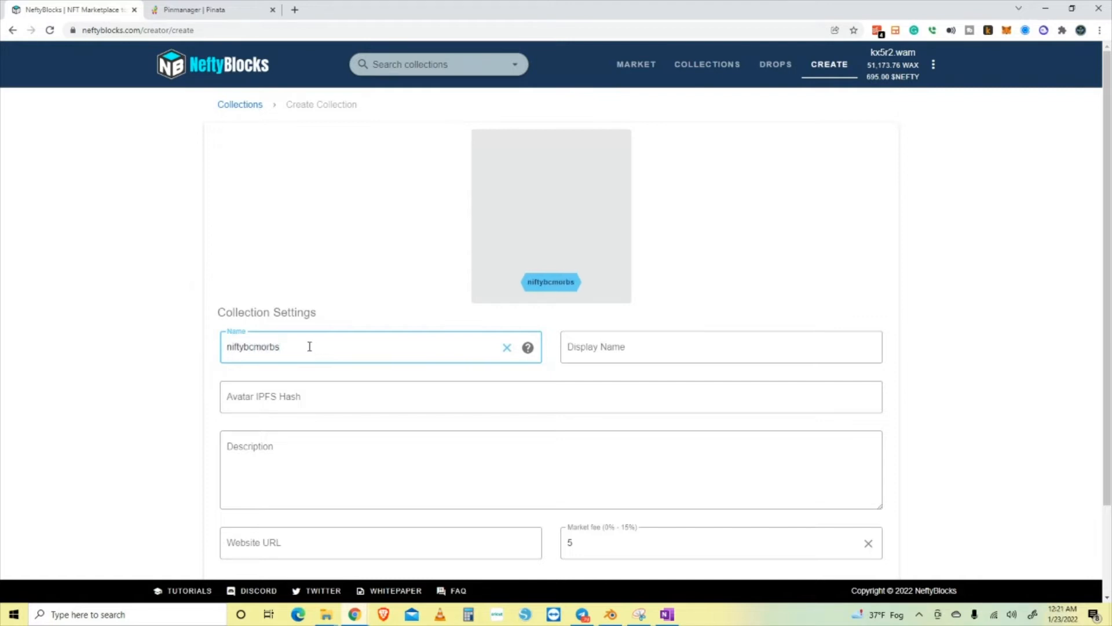
{"action": "left_click", "coordinate": [134, 271]}
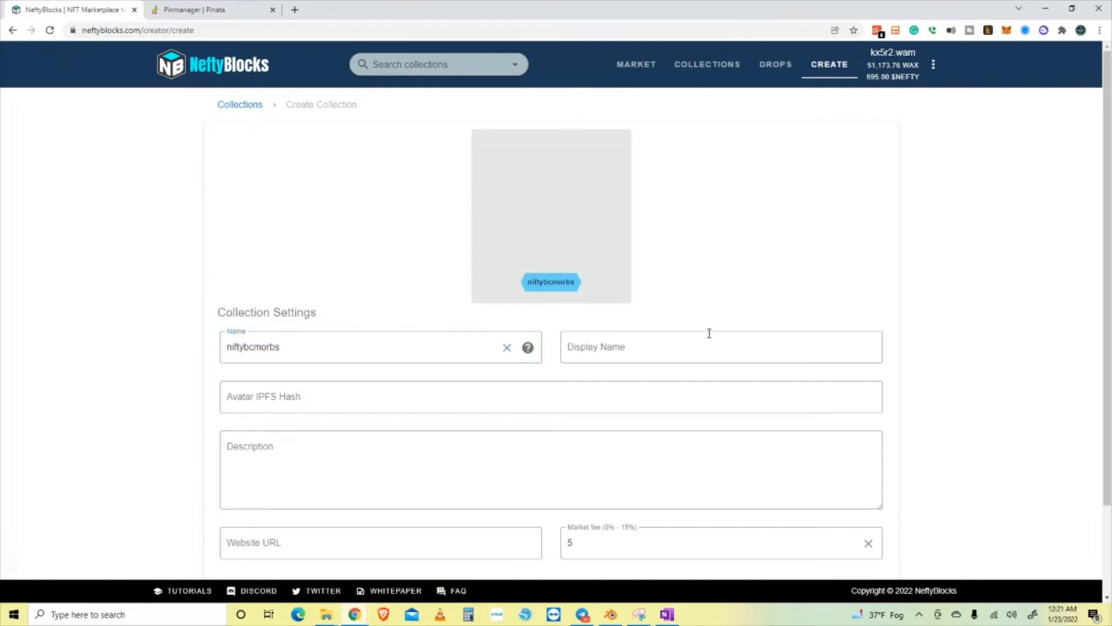
- Set the collection's display name to "NiftyBC / MORBS"
{"action": "left_click", "coordinate": [632, 347]}
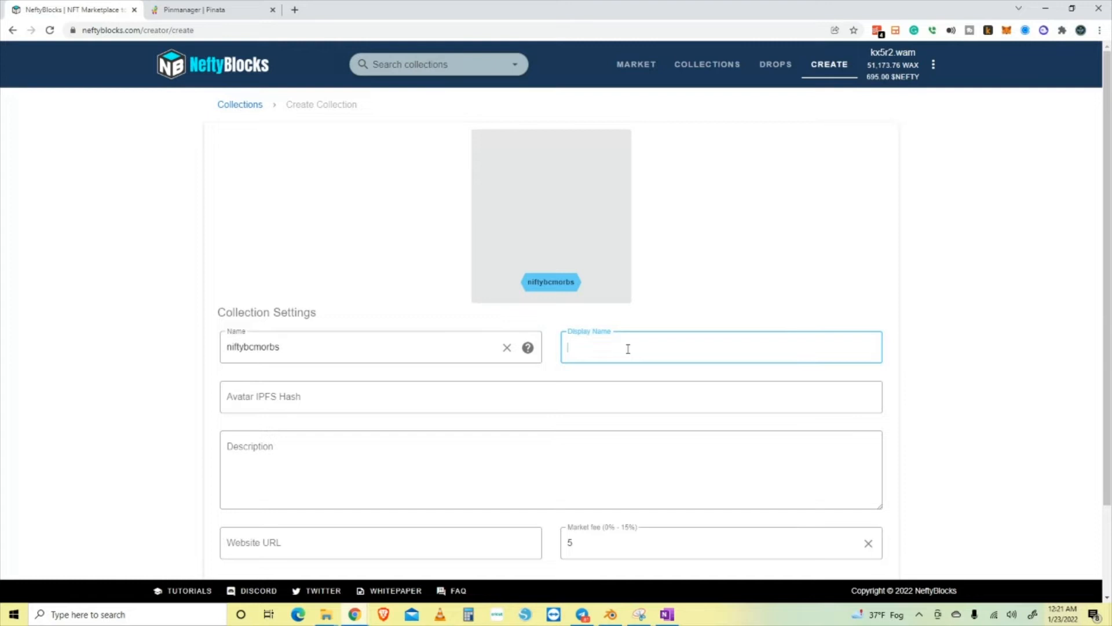
{"action": "type", "text": "Nift"}
{"action": "type", "text": "y"}
{"action": "type", "text": "BC"}
{"action": "type", "text": " / Mo"}
{"action": "type", "text": "ORBS"}
{"action": "left_click", "coordinate": [337, 399]}
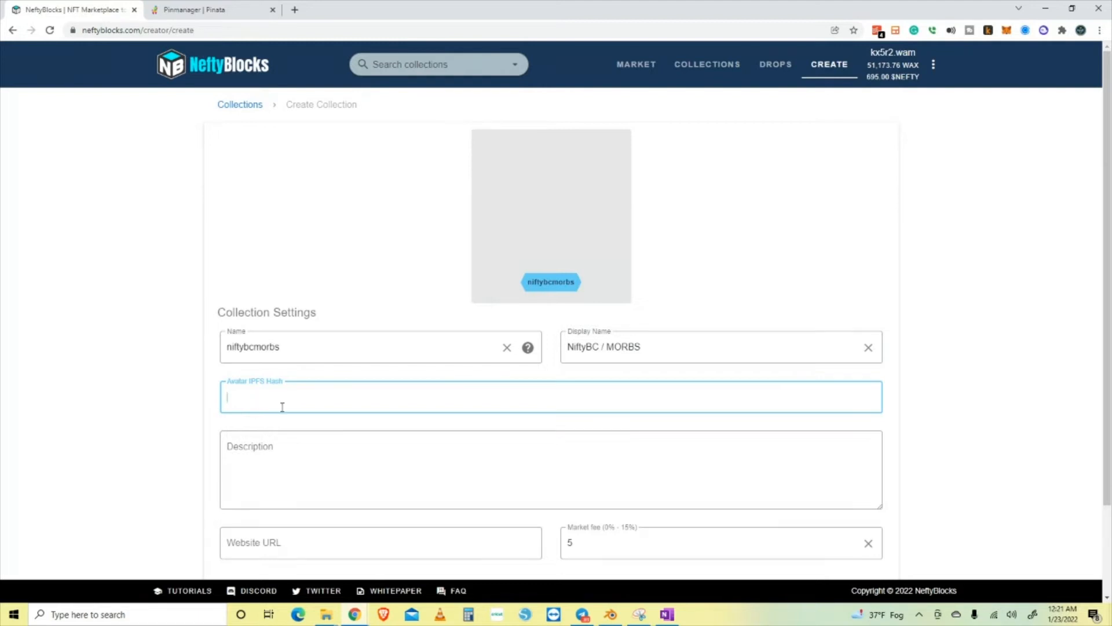
{"action": "left_click", "coordinate": [105, 234]}
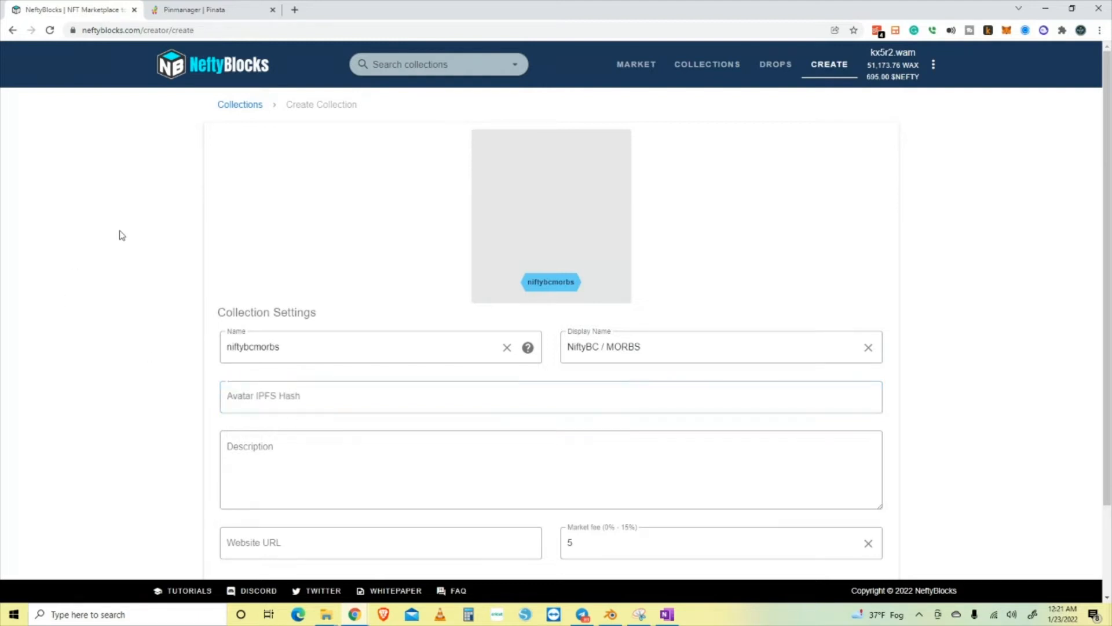
- Switch to Pinata and upload the MORBS-TOKENWEB image from the MORBS TOKEN WAX folder, keeping its file name
{"action": "left_click", "coordinate": [195, 9]}
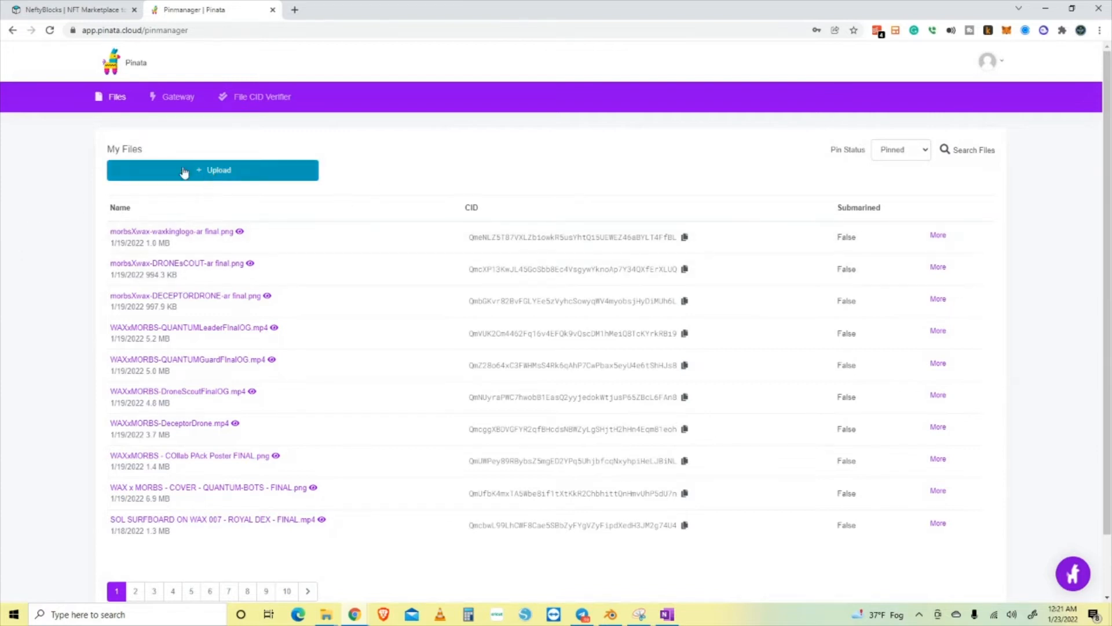
{"action": "left_click", "coordinate": [208, 177]}
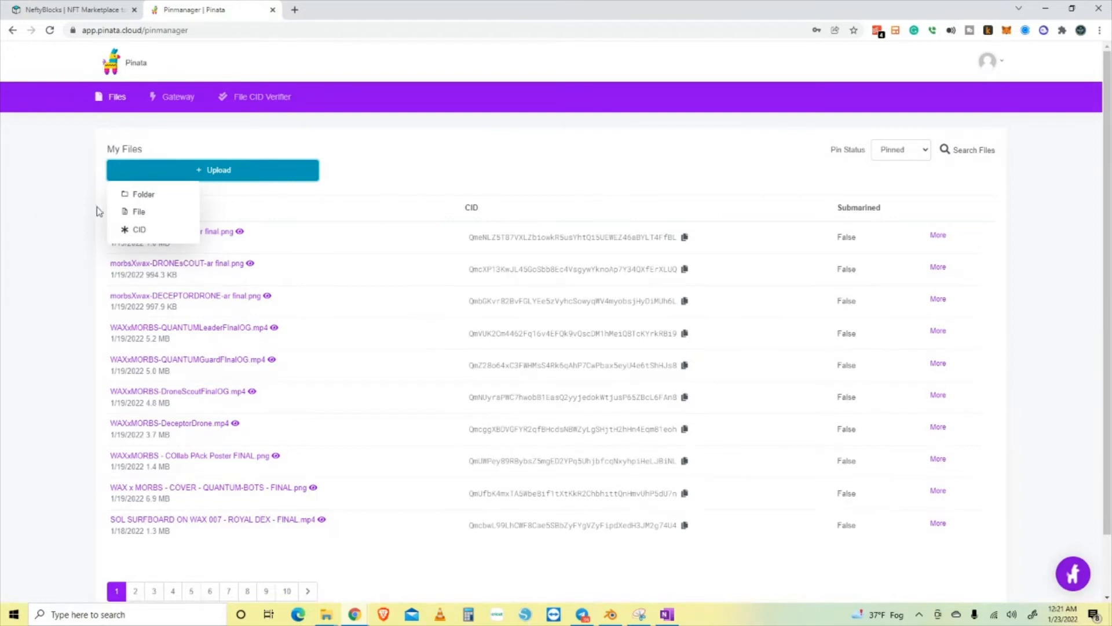
{"action": "left_click", "coordinate": [132, 211]}
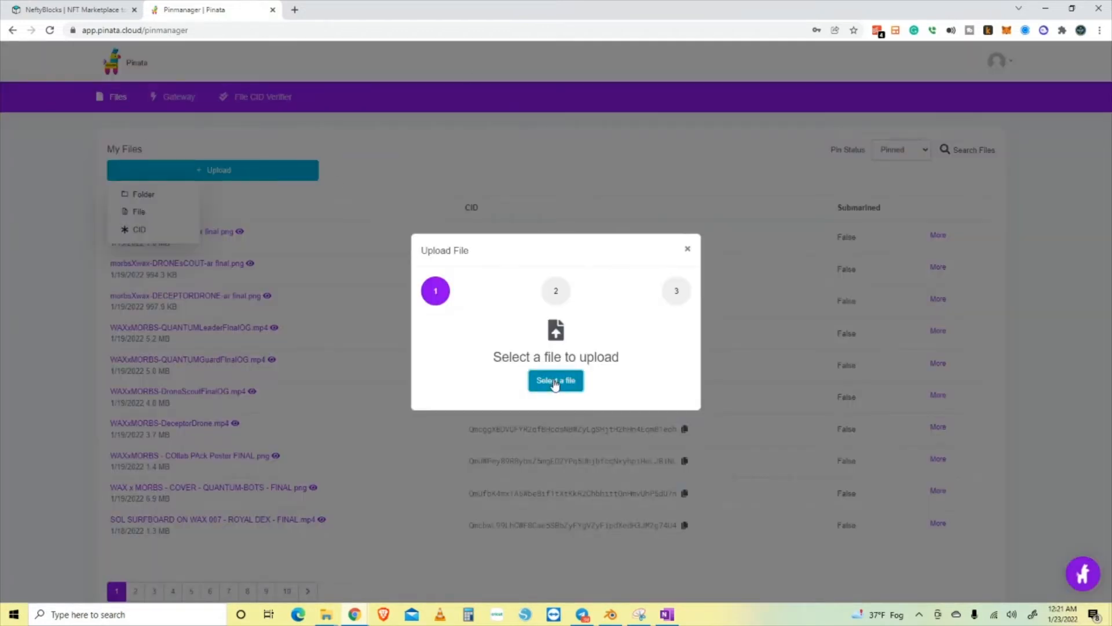
{"action": "left_click", "coordinate": [553, 380]}
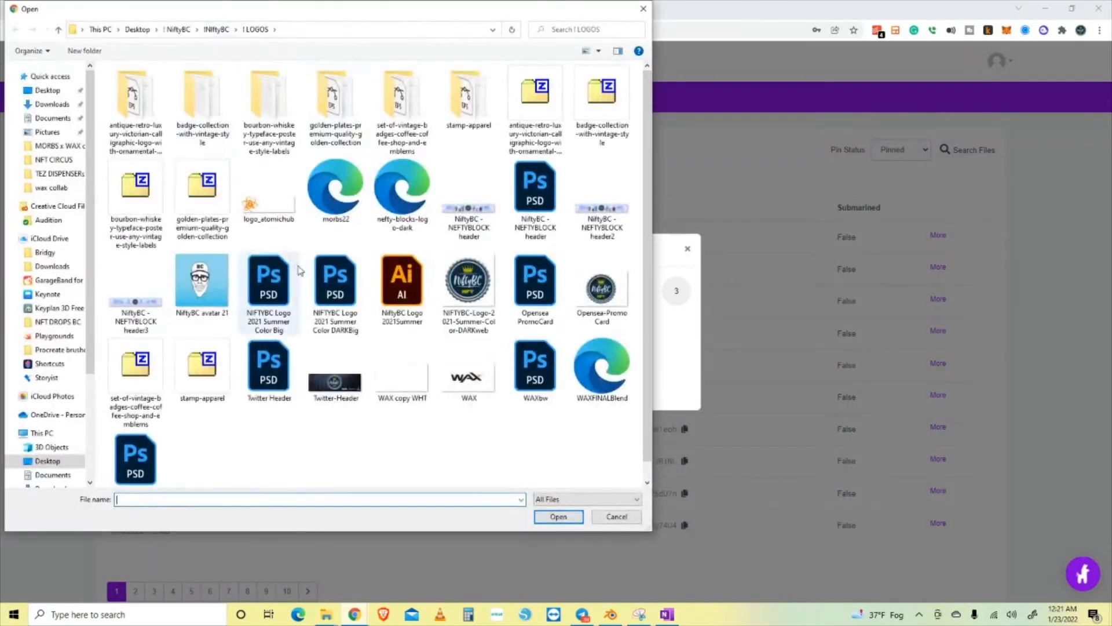
{"action": "left_click", "coordinate": [185, 32]}
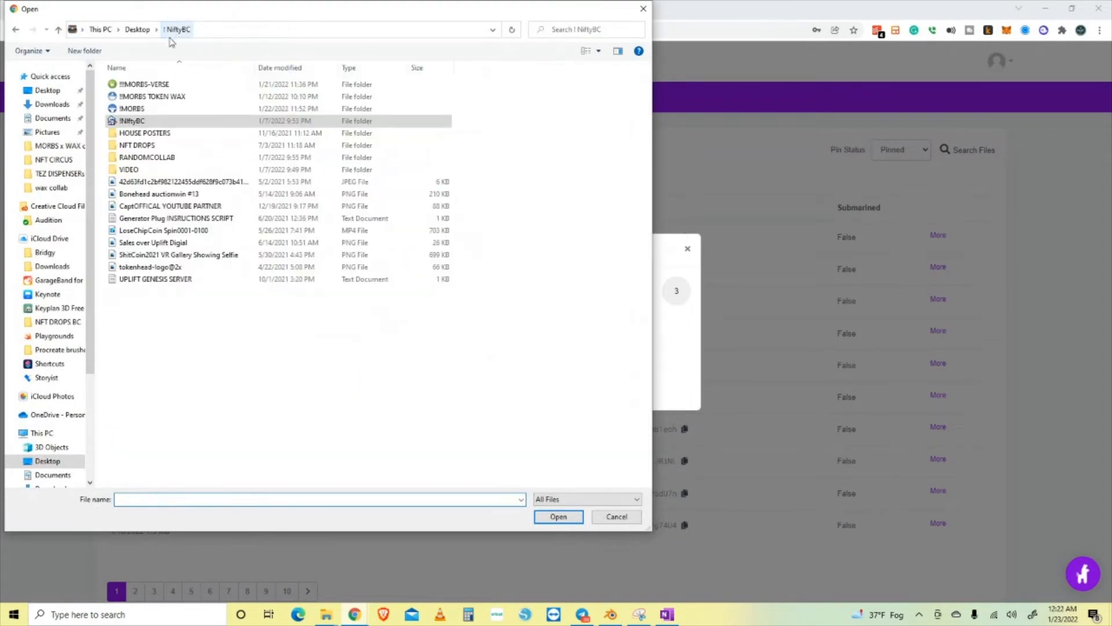
{"action": "double_click", "coordinate": [146, 97]}
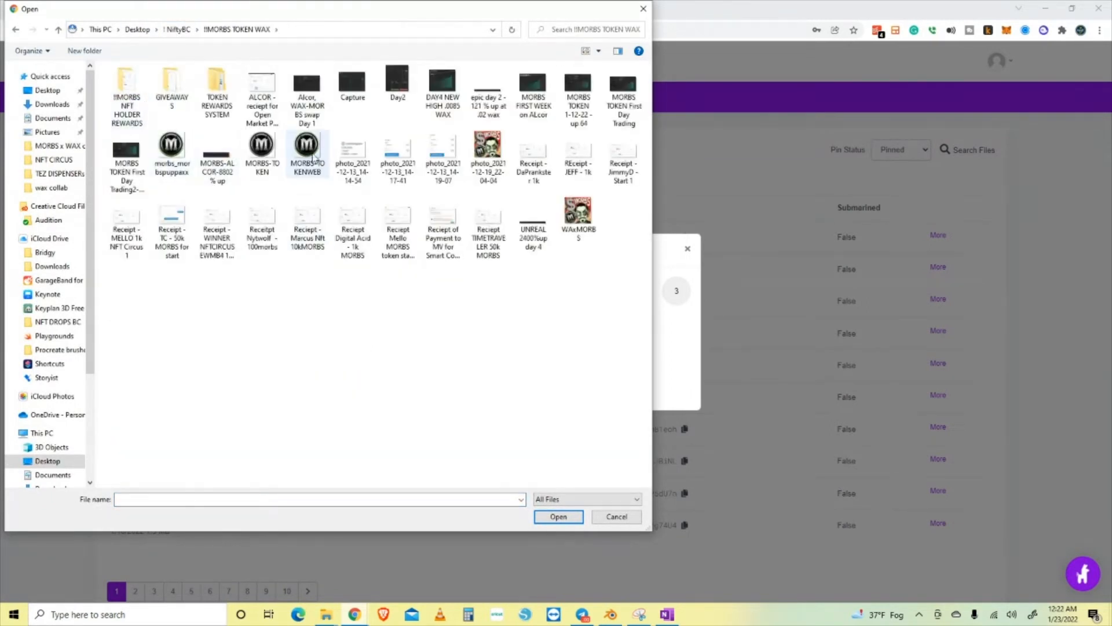
{"action": "left_click", "coordinate": [323, 171]}
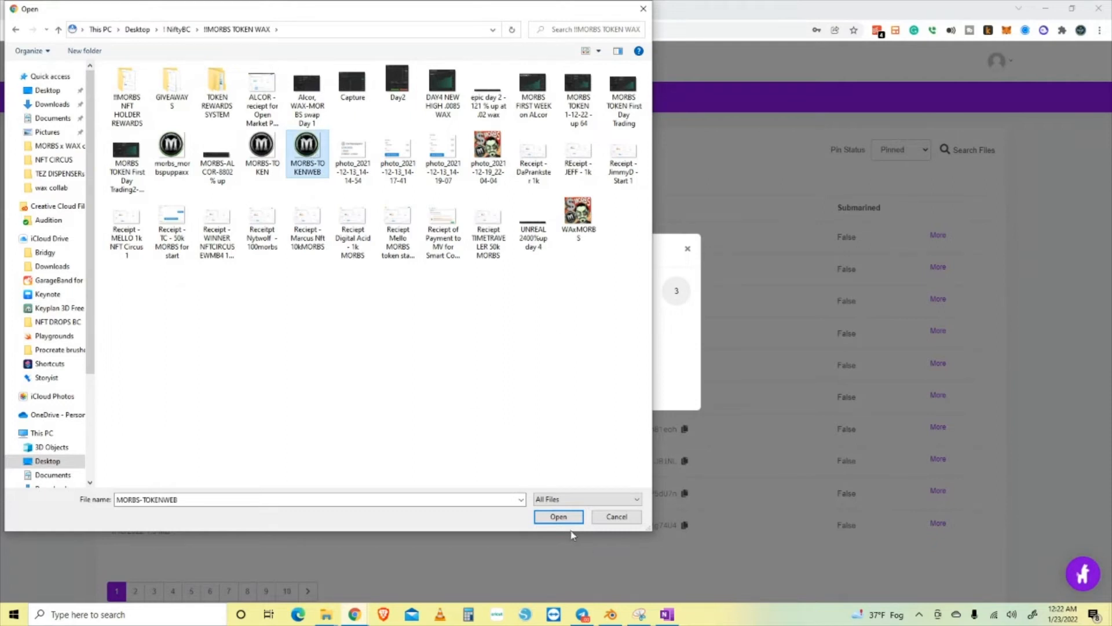
{"action": "left_click", "coordinate": [559, 517]}
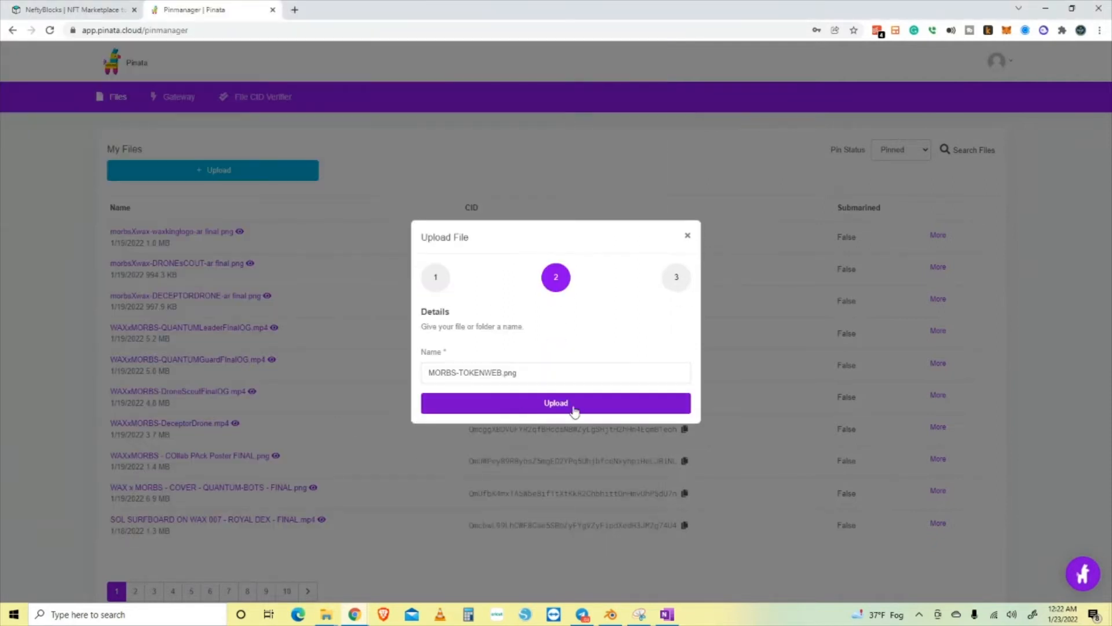
{"action": "left_click", "coordinate": [558, 402]}
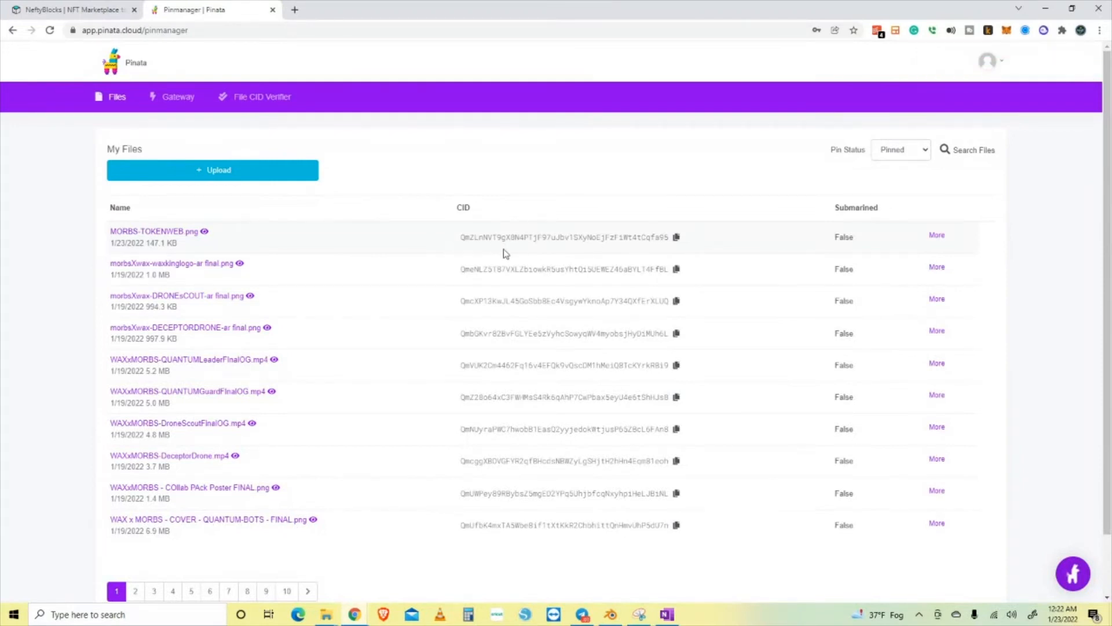
- Copy the CID of MORBS-TOKENWEB.png and paste it as the Avatar IPFS Hash of the new NeftyBlocks collection
{"action": "left_click", "coordinate": [678, 239]}
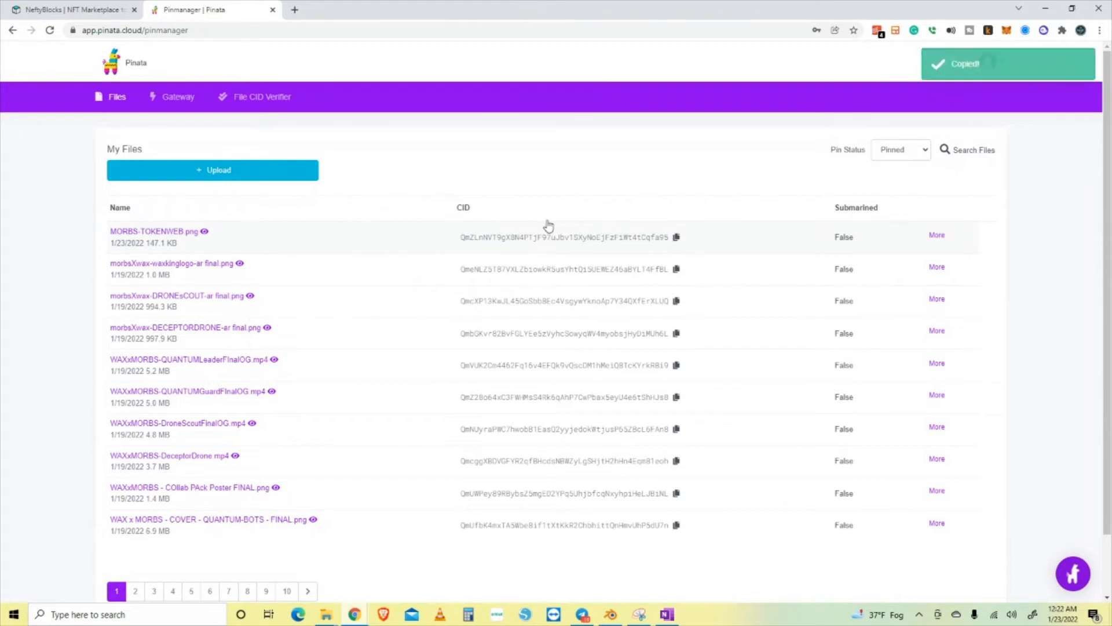
{"action": "left_click", "coordinate": [67, 10]}
{"action": "left_click", "coordinate": [323, 399]}
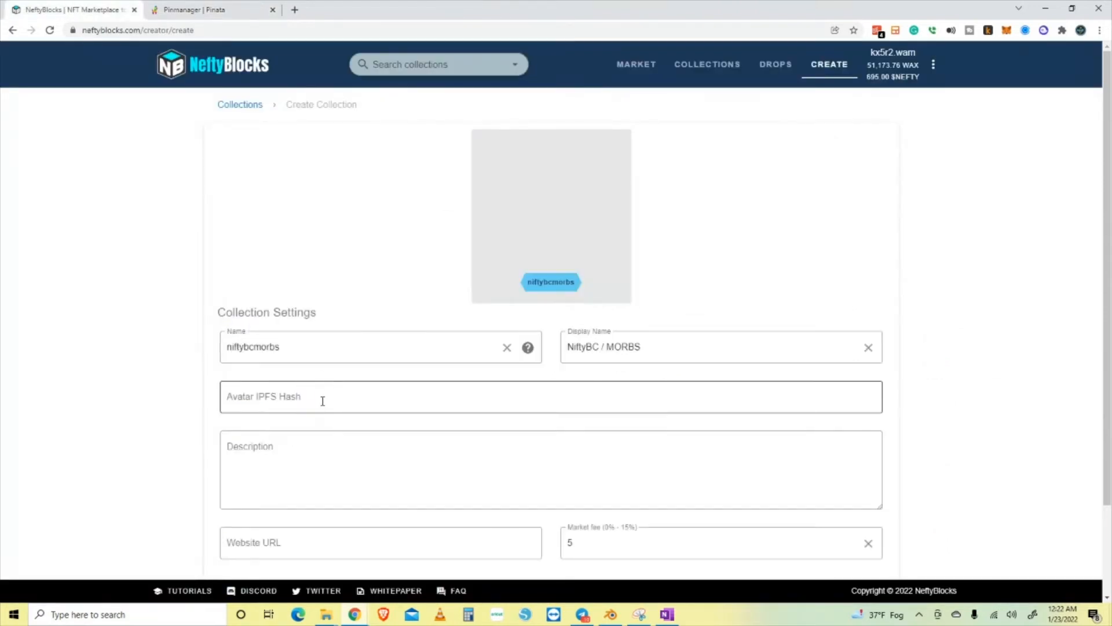
{"action": "key", "text": "ctrl+v"}
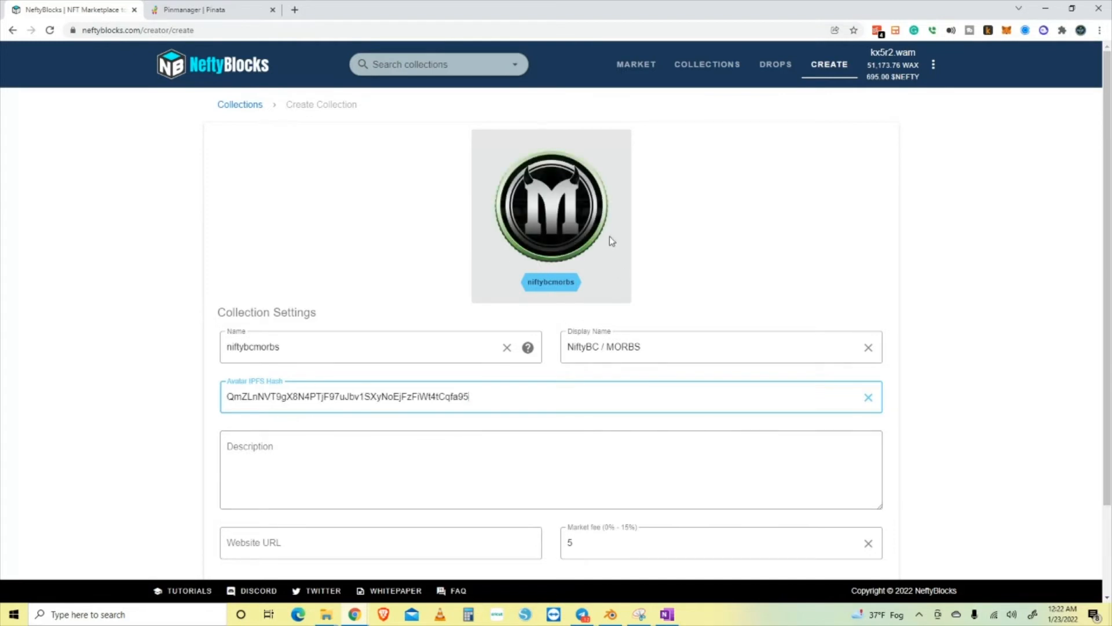
{"action": "left_click", "coordinate": [729, 232]}
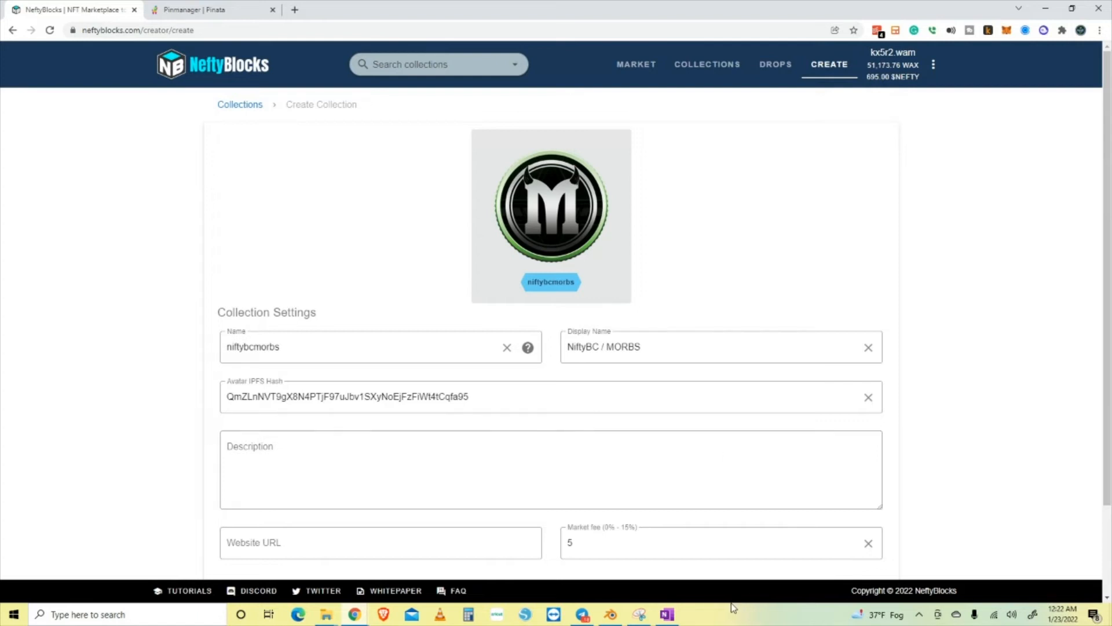
- Paste the prepared M.O.R.B.S. project text from the notes app into the collection's description
{"action": "left_click", "coordinate": [672, 616]}
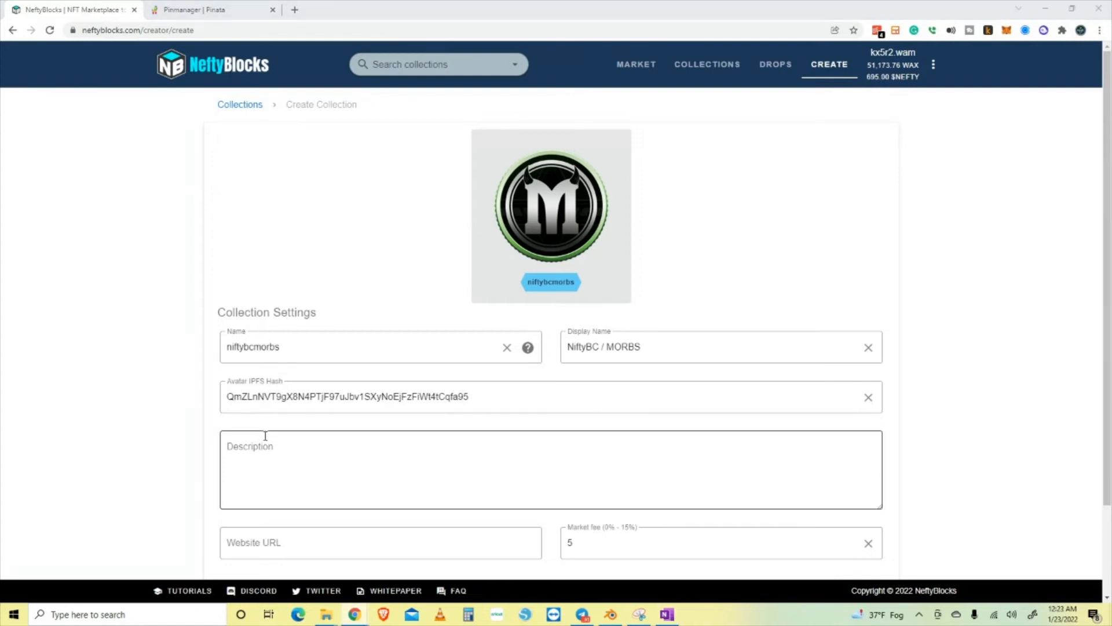
{"action": "left_click", "coordinate": [341, 453]}
{"action": "key", "text": "ctrl+v"}
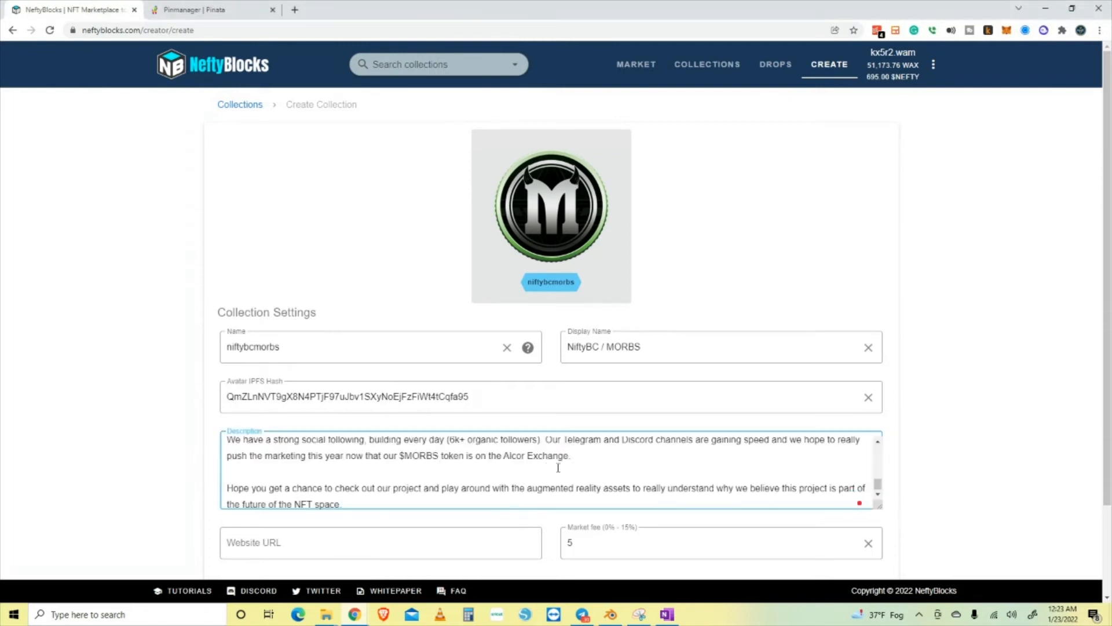
{"action": "scroll", "coordinate": [544, 468], "scroll_direction": "up", "scroll_amount": 5}
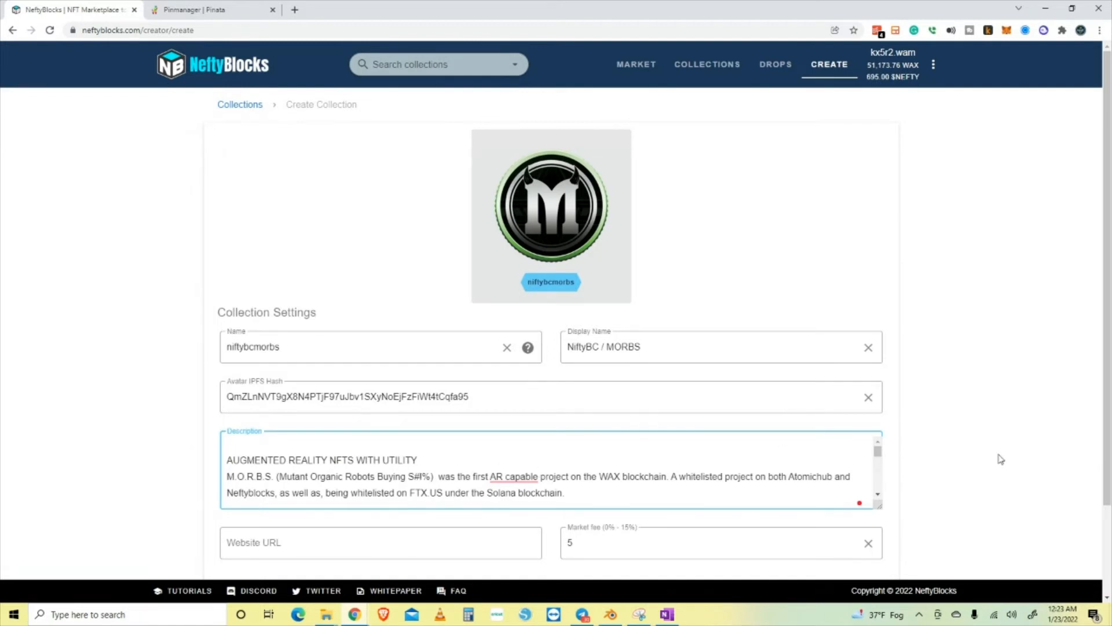
- Insert a blank line below the description heading "AUGMENTED REALITY NFTS WITH UTILITY" and look over the following text
{"action": "scroll", "coordinate": [949, 461], "scroll_direction": "down", "scroll_amount": 2}
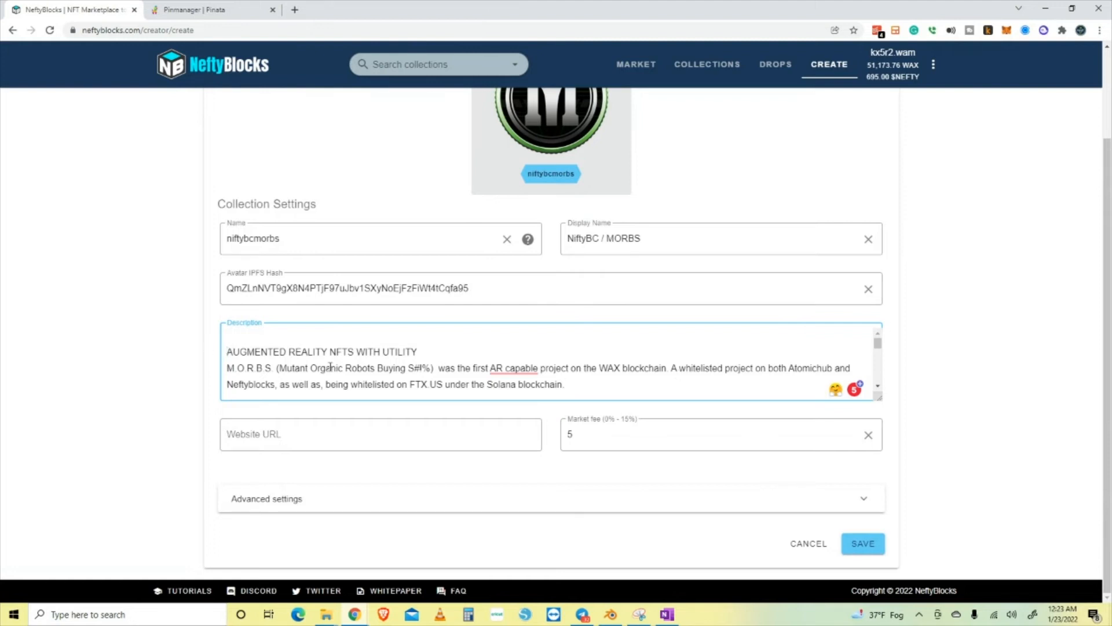
{"action": "scroll", "coordinate": [330, 366], "scroll_direction": "down", "scroll_amount": 1}
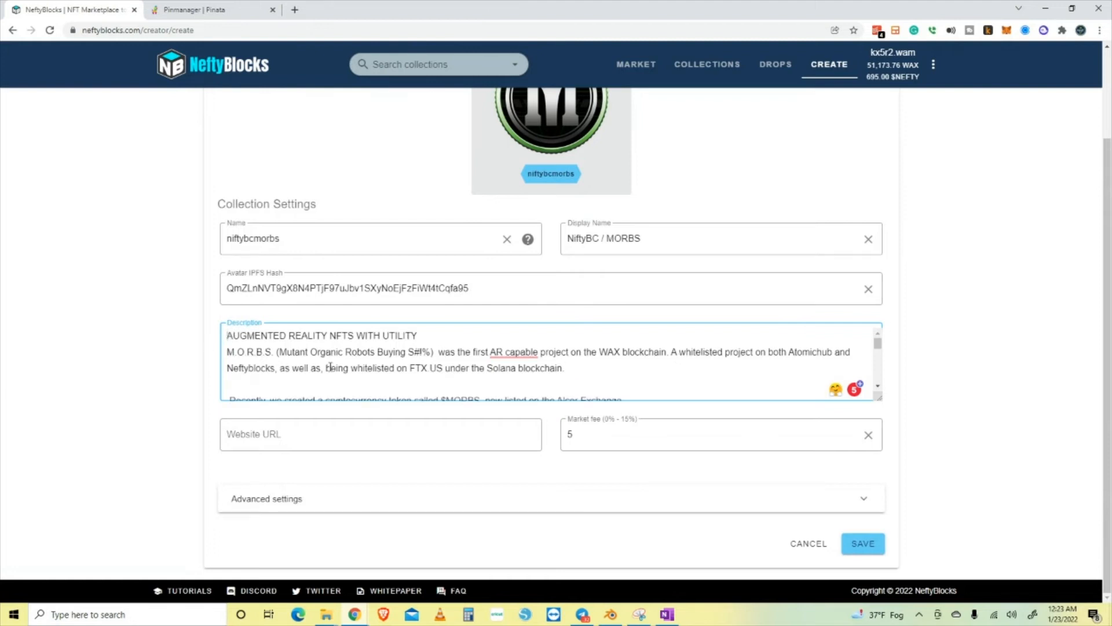
{"action": "left_click", "coordinate": [455, 337]}
{"action": "key", "text": "Return"}
{"action": "scroll", "coordinate": [818, 385], "scroll_direction": "down", "scroll_amount": 3}
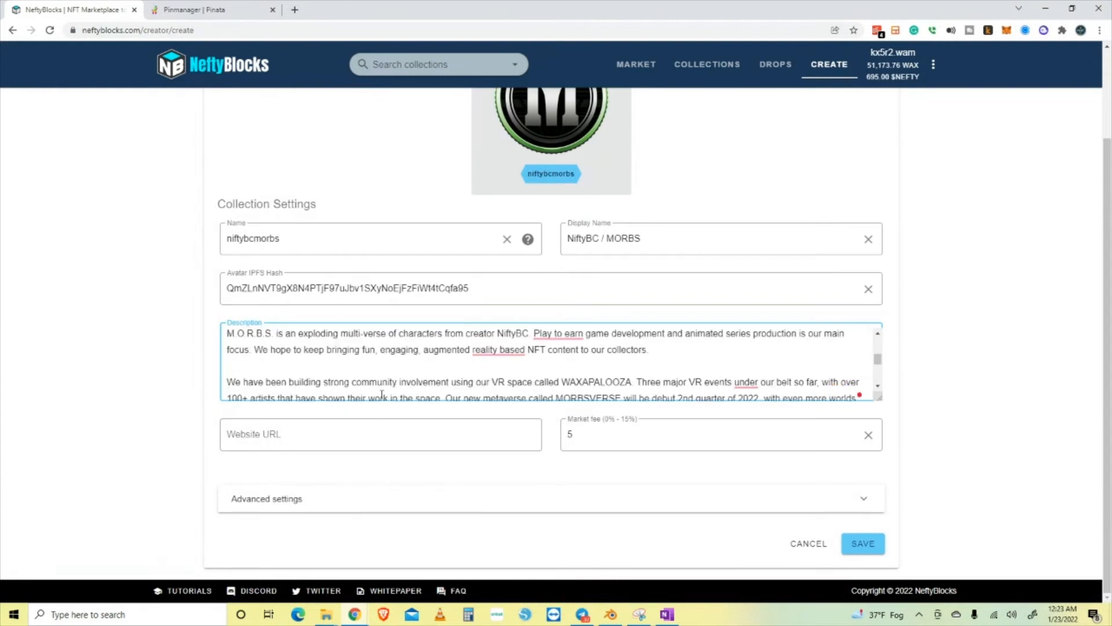
{"action": "left_click", "coordinate": [334, 433]}
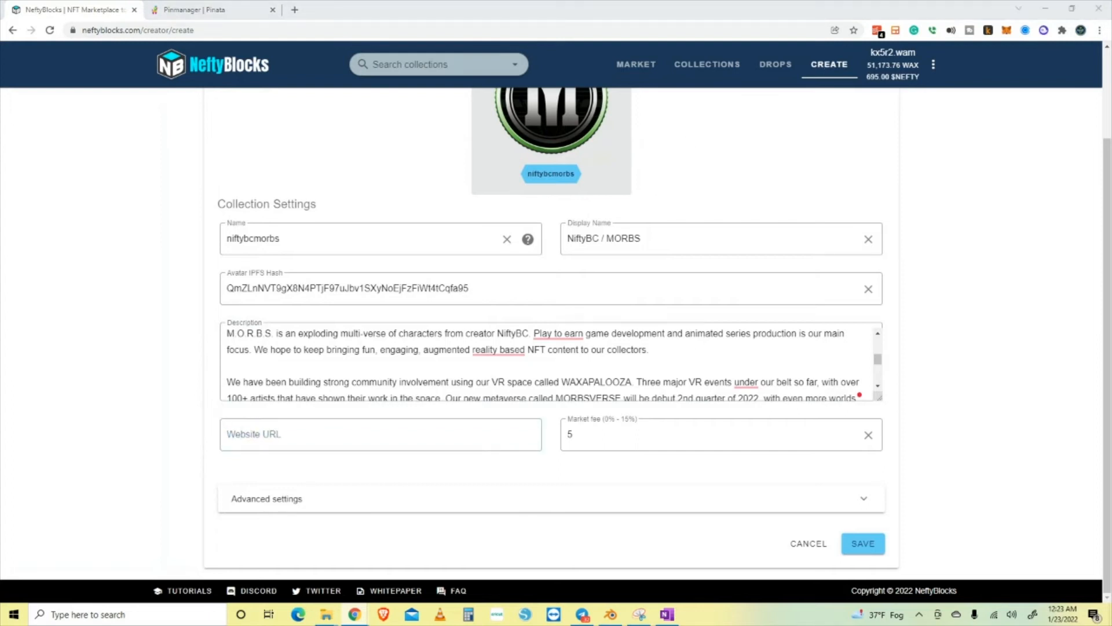
{"action": "left_click", "coordinate": [334, 434]}
{"action": "key", "text": "ctrl+v"}
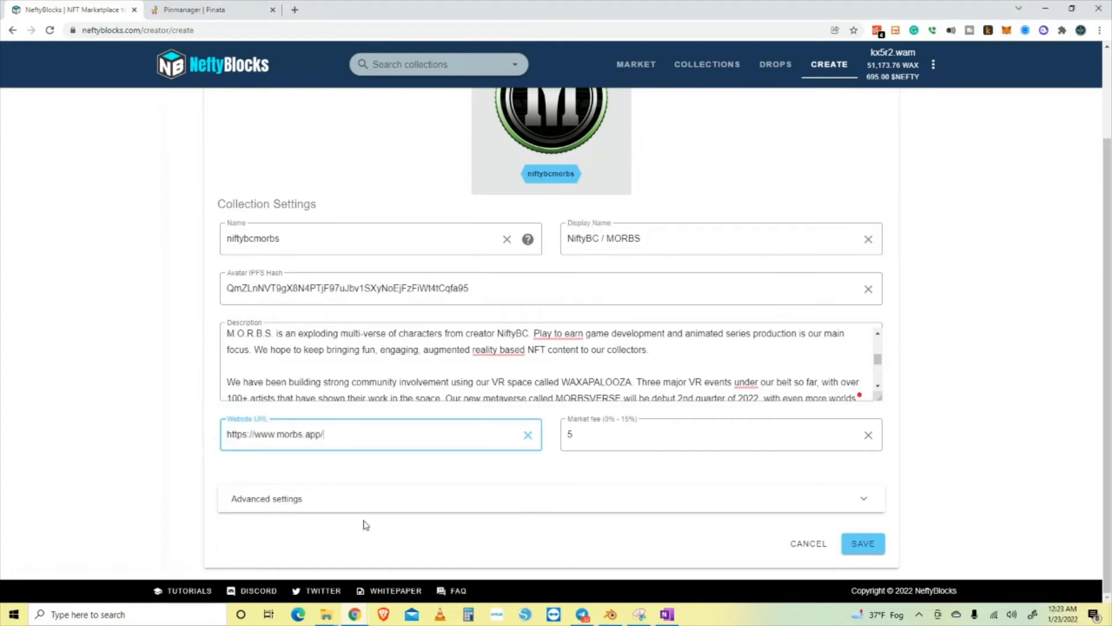
{"action": "left_click", "coordinate": [635, 437]}
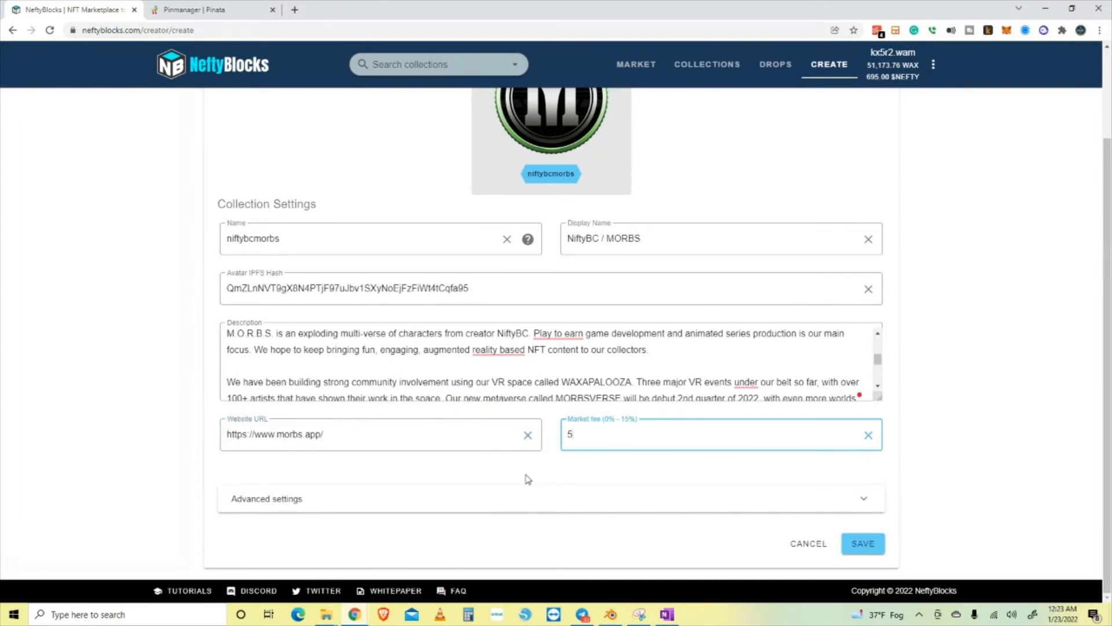
{"action": "key", "text": "ctrl+a"}
{"action": "left_click", "coordinate": [1011, 356]}
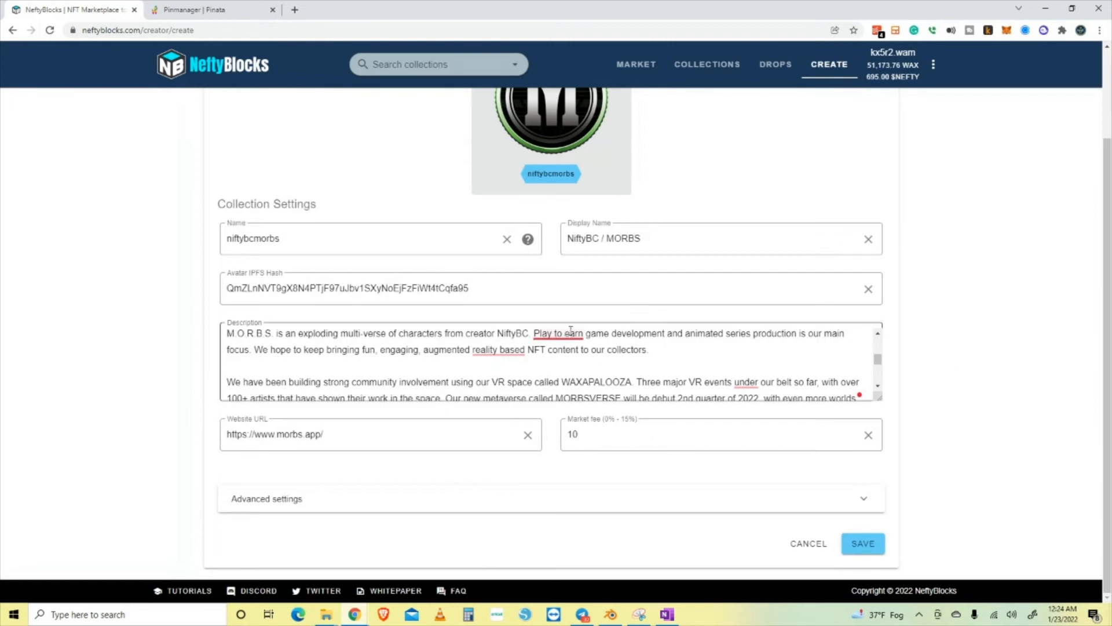
- Apply the suggested hyphenations "Play-to-earn", "AR-capable" and "reality-based" in the collection description and check the rest of its text
{"action": "mouse_move", "coordinate": [570, 333]}
{"action": "left_click", "coordinate": [556, 367]}
{"action": "mouse_move", "coordinate": [507, 368]}
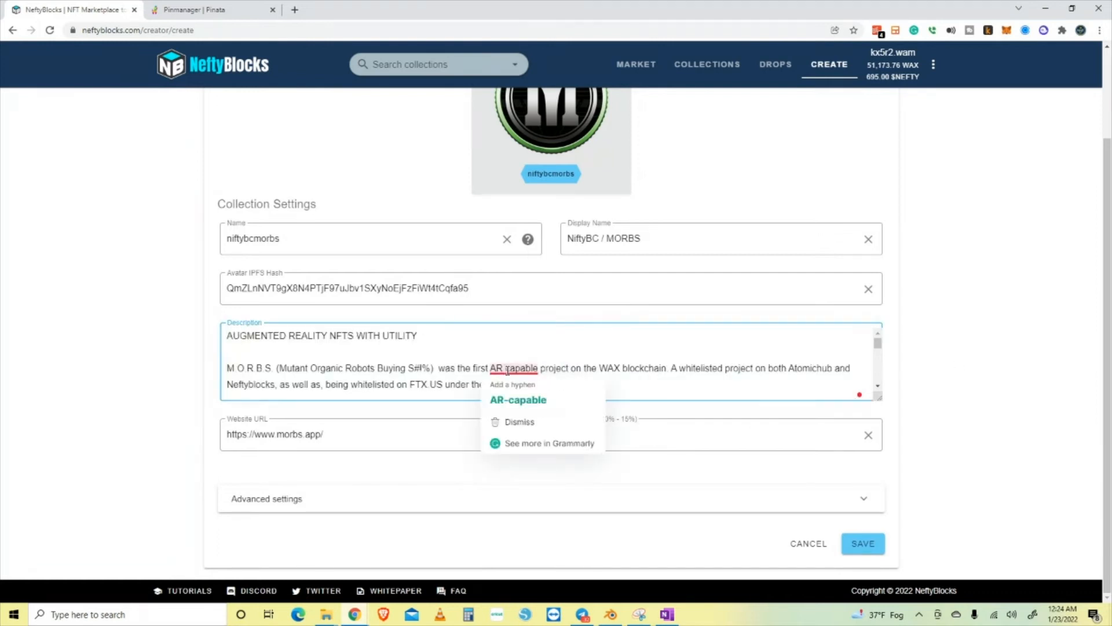
{"action": "left_click", "coordinate": [524, 399]}
{"action": "scroll", "coordinate": [594, 358], "scroll_direction": "down", "scroll_amount": 2}
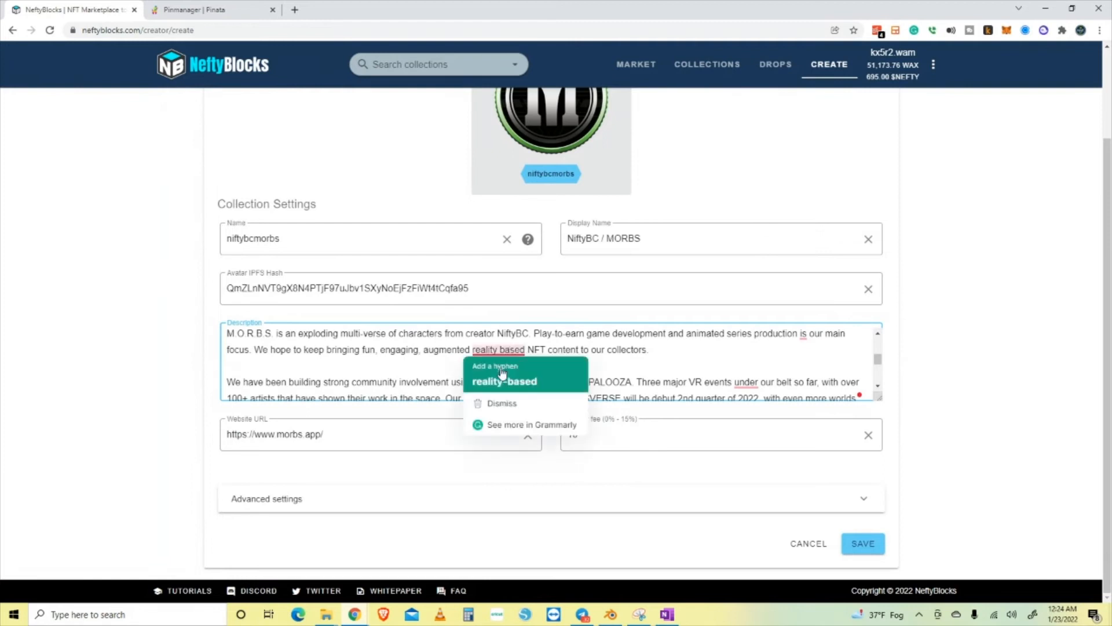
{"action": "left_click", "coordinate": [502, 379]}
{"action": "scroll", "coordinate": [635, 353], "scroll_direction": "down", "scroll_amount": 3}
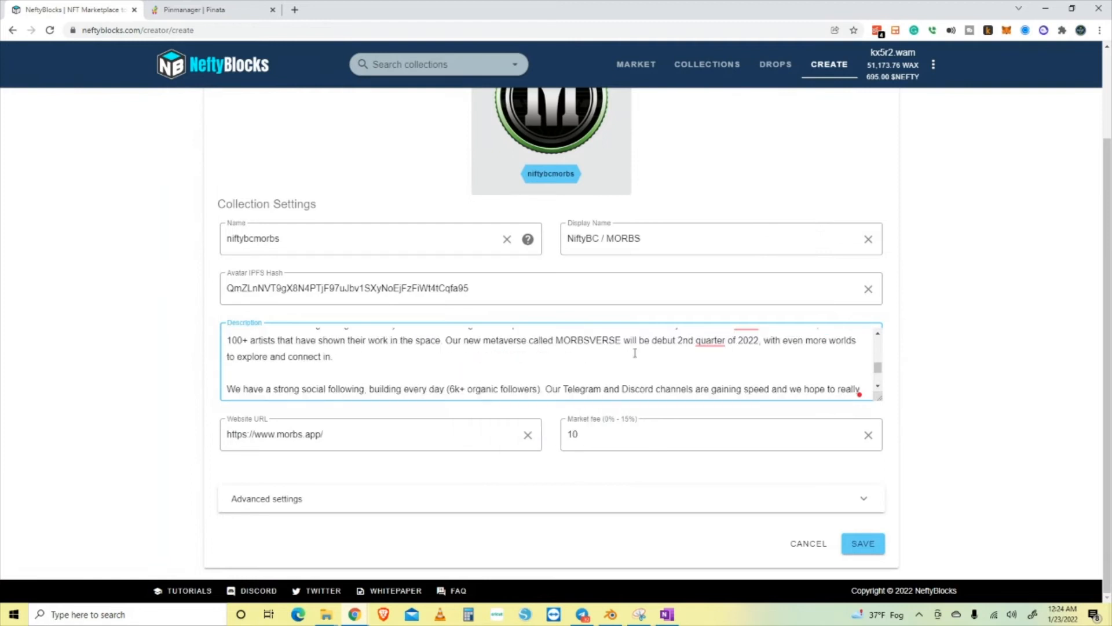
{"action": "mouse_move", "coordinate": [712, 340]}
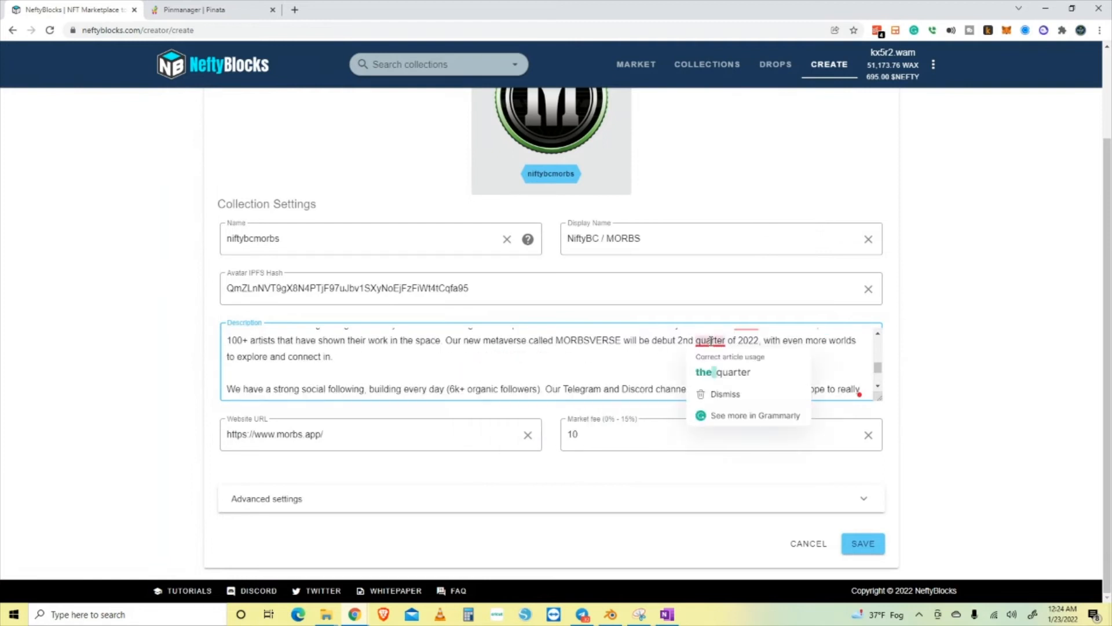
{"action": "scroll", "coordinate": [618, 397], "scroll_direction": "down", "scroll_amount": 2}
{"action": "left_click", "coordinate": [916, 403]}
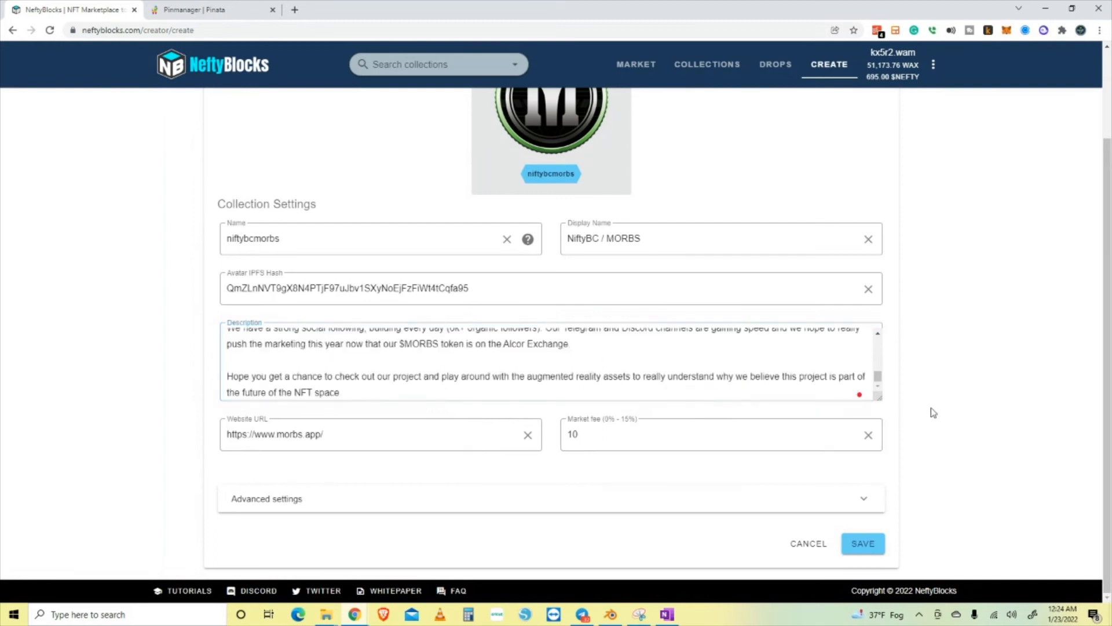
{"action": "left_click", "coordinate": [875, 500]}
{"action": "scroll", "coordinate": [923, 431], "scroll_direction": "down", "scroll_amount": 2}
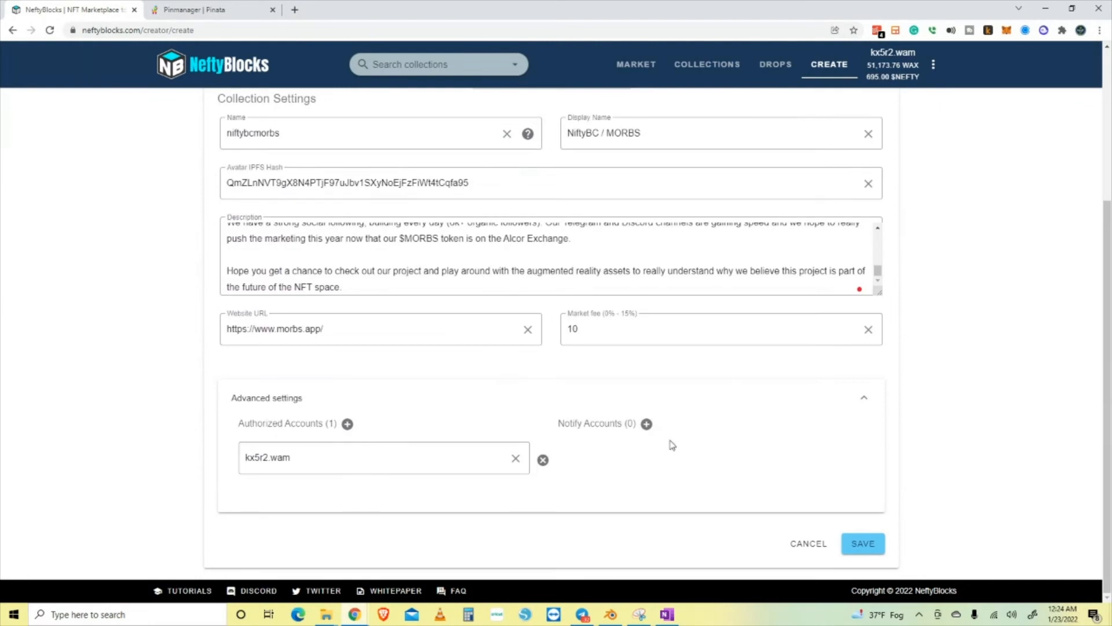
{"action": "left_click", "coordinate": [347, 425]}
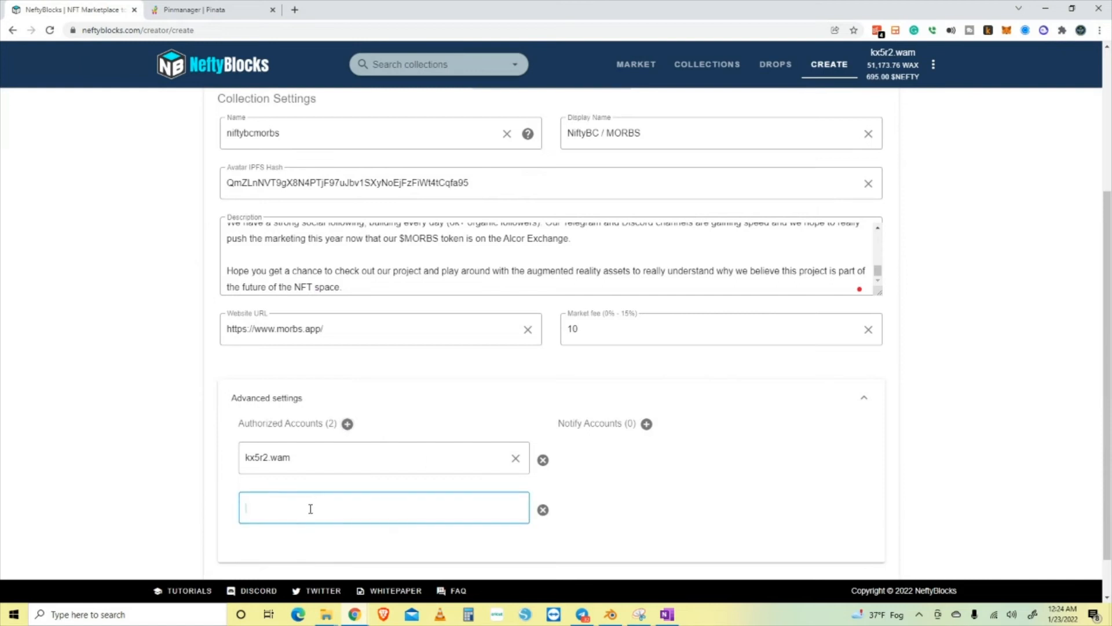
{"action": "type", "text": "niftybcmorbs"}
{"action": "left_click", "coordinate": [621, 508]}
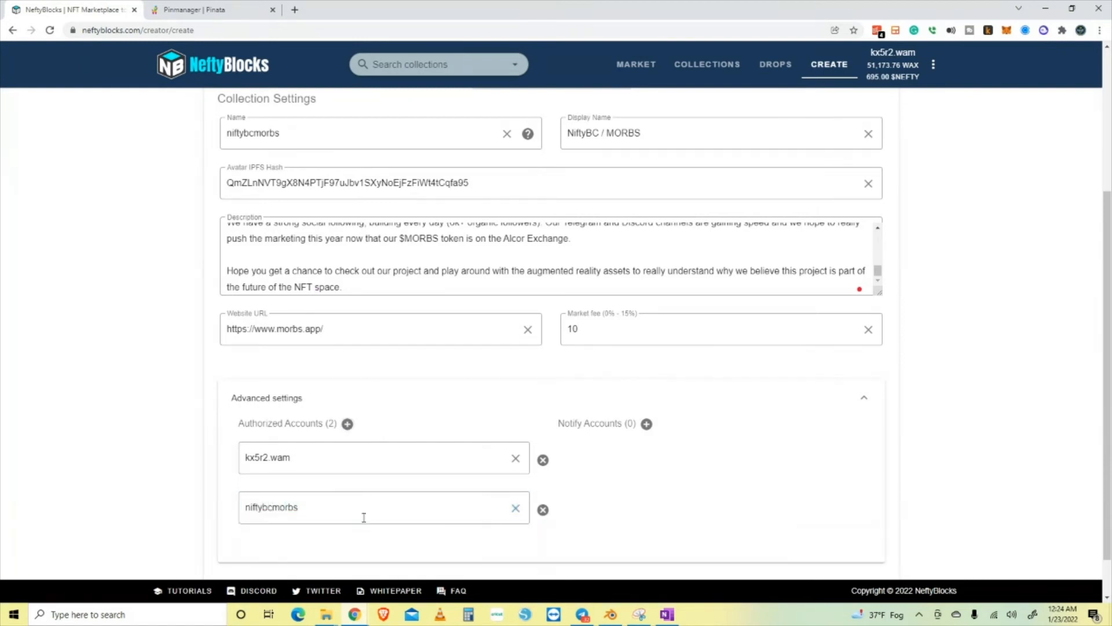
- Review the completed collection form, from avatar, names and description to website, market fee and authorized accounts
{"action": "scroll", "coordinate": [687, 450], "scroll_direction": "up", "scroll_amount": 4}
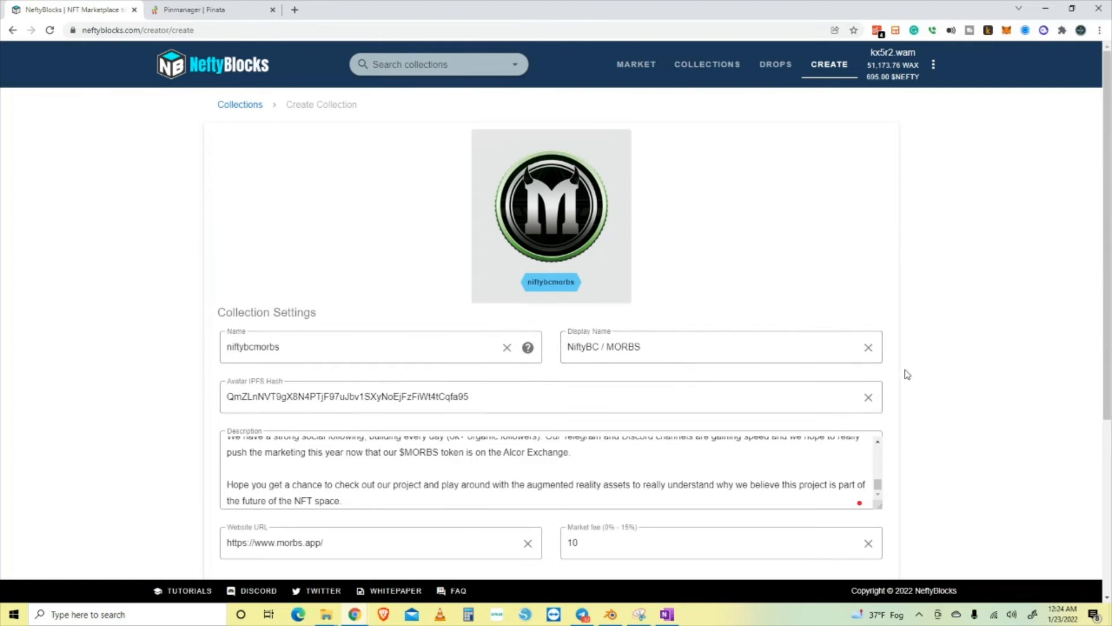
{"action": "scroll", "coordinate": [906, 373], "scroll_direction": "down", "scroll_amount": 4}
{"action": "scroll", "coordinate": [896, 381], "scroll_direction": "down", "scroll_amount": 1}
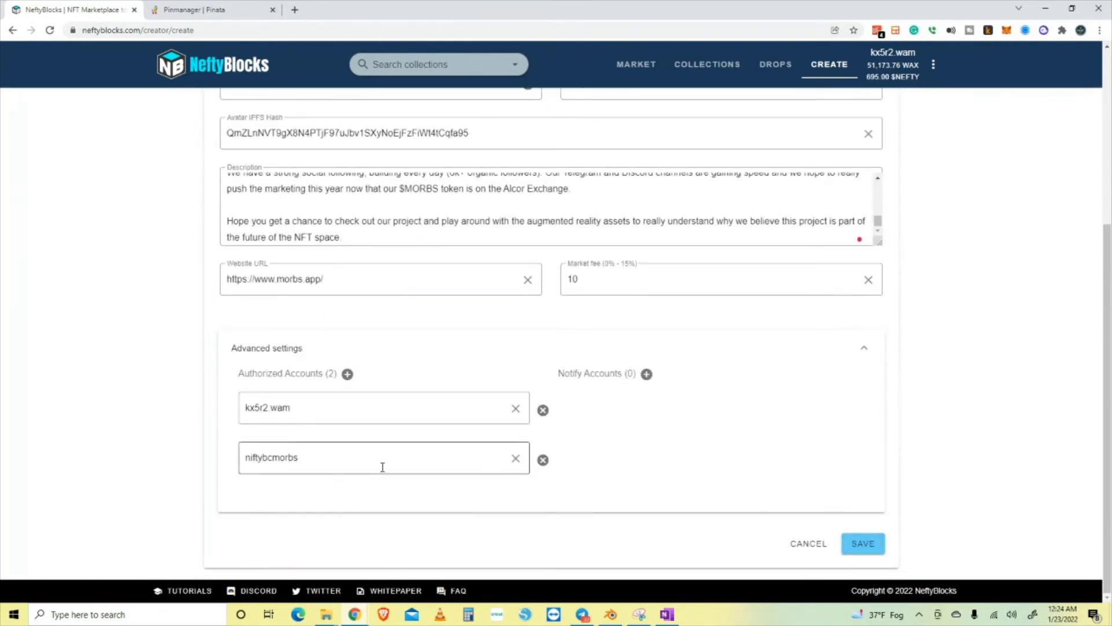
{"action": "scroll", "coordinate": [470, 422], "scroll_direction": "up", "scroll_amount": 2}
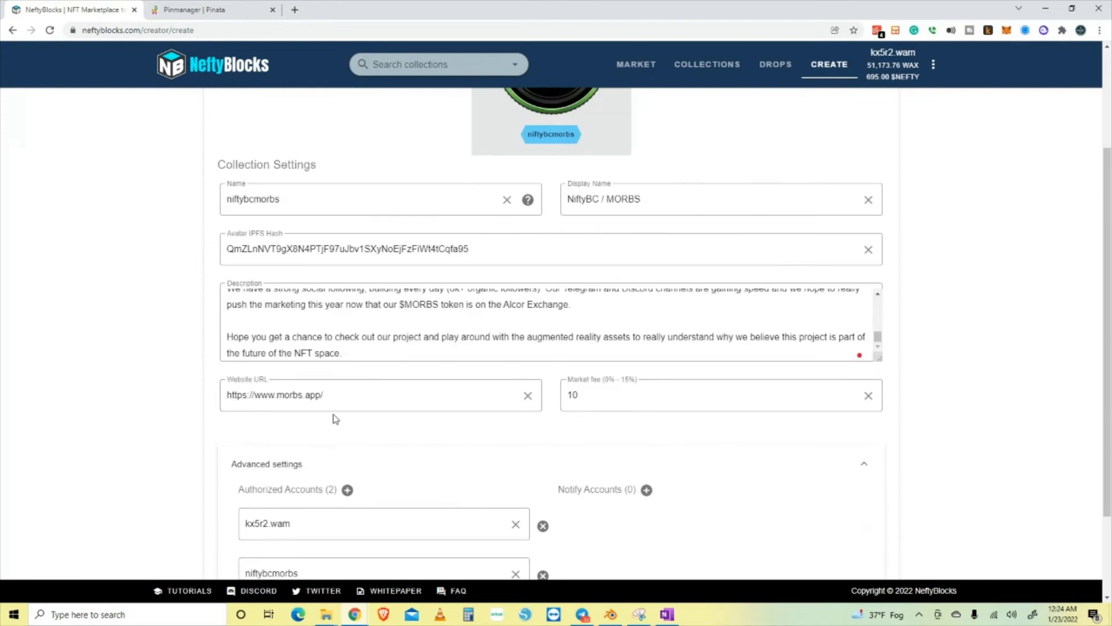
{"action": "scroll", "coordinate": [391, 381], "scroll_direction": "up", "scroll_amount": 4}
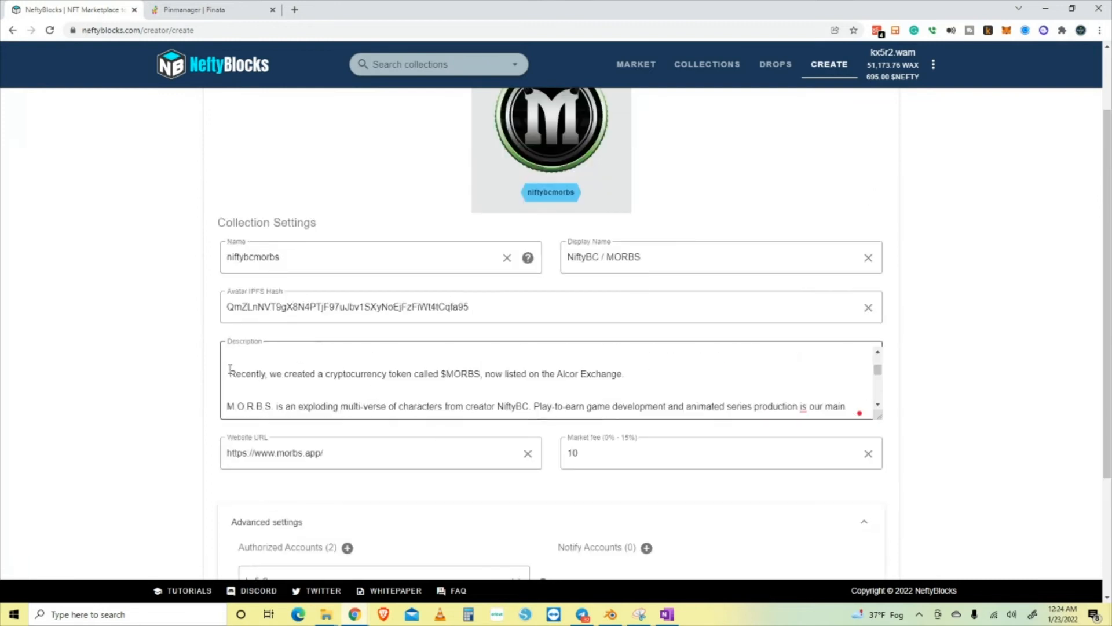
{"action": "scroll", "coordinate": [365, 374], "scroll_direction": "up", "scroll_amount": 2}
{"action": "scroll", "coordinate": [311, 374], "scroll_direction": "up", "scroll_amount": 2}
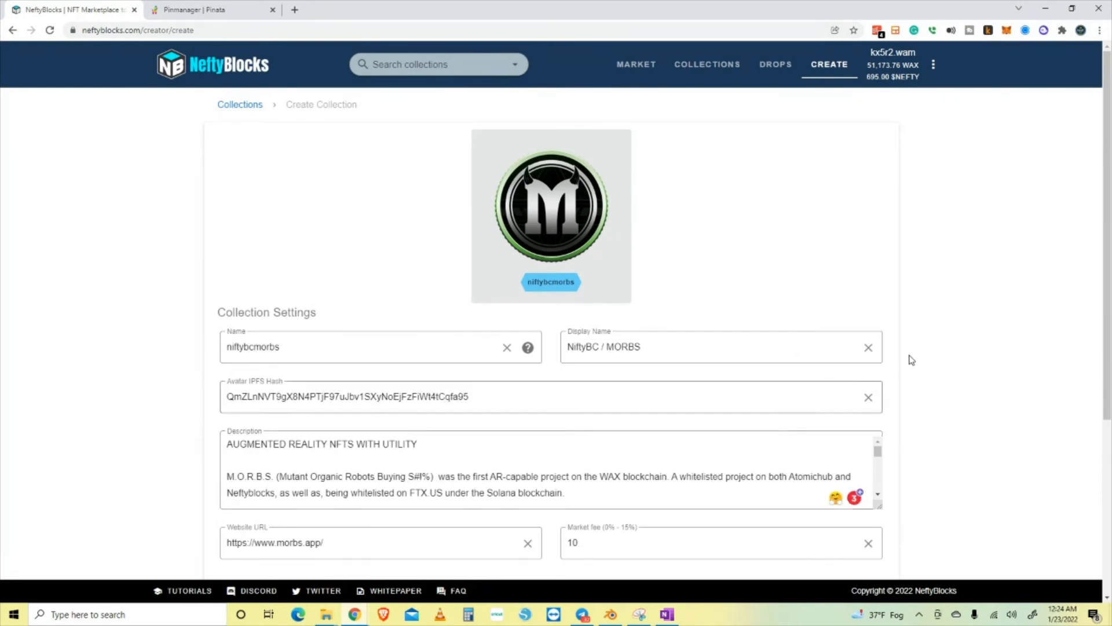
{"action": "scroll", "coordinate": [946, 337], "scroll_direction": "down", "scroll_amount": 5}
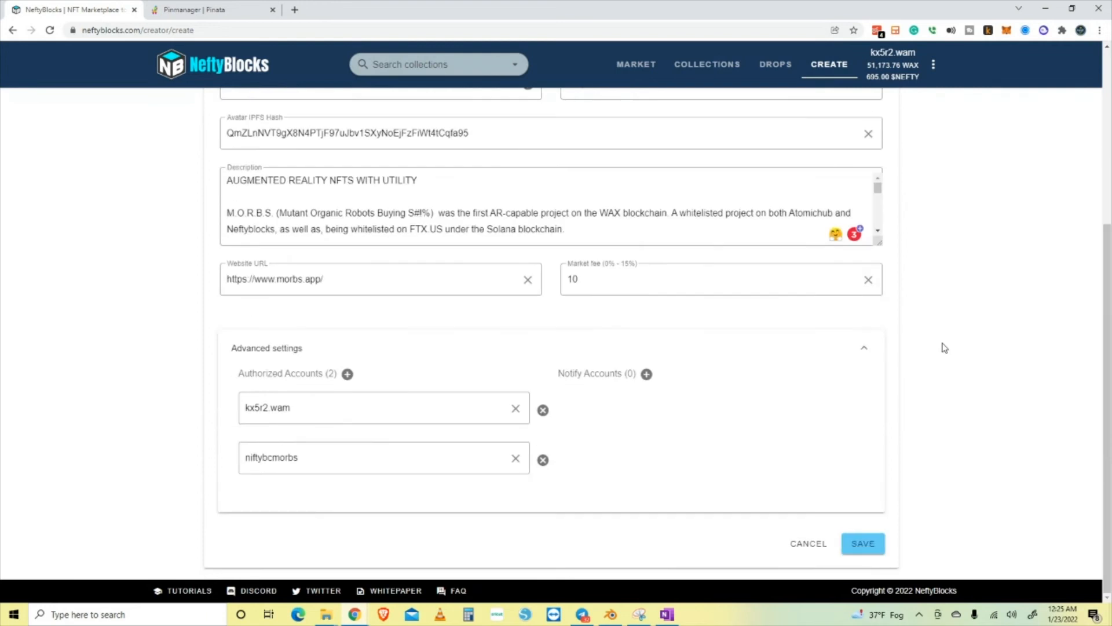
- Save the new collection and approve its createcol transaction in the WAX Cloud Wallet
{"action": "left_click", "coordinate": [864, 544]}
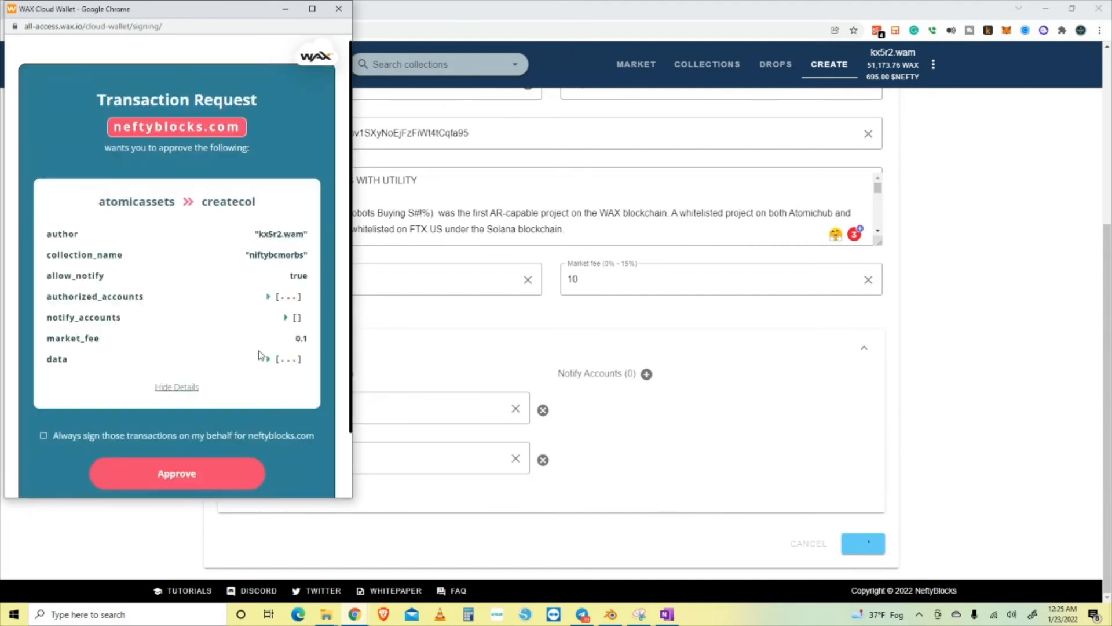
{"action": "left_click", "coordinate": [219, 483]}
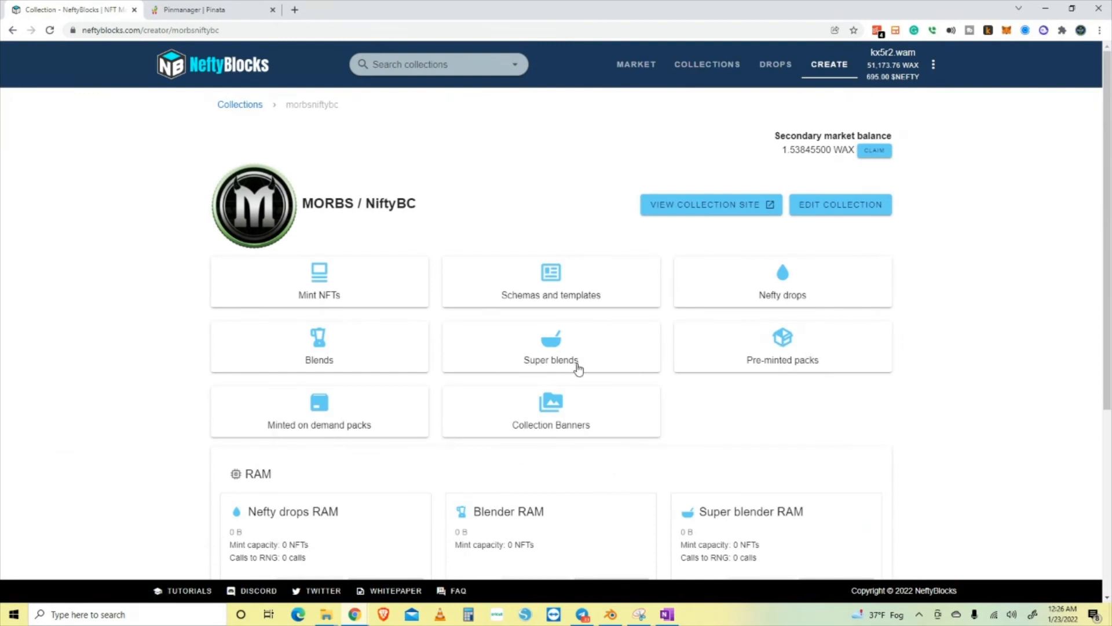
- Look over the MORBS / NiftyBC collection's management page, including its RAM and Tokens Balance sections
{"action": "scroll", "coordinate": [577, 367], "scroll_direction": "down", "scroll_amount": 4}
{"action": "scroll", "coordinate": [578, 369], "scroll_direction": "down", "scroll_amount": 1}
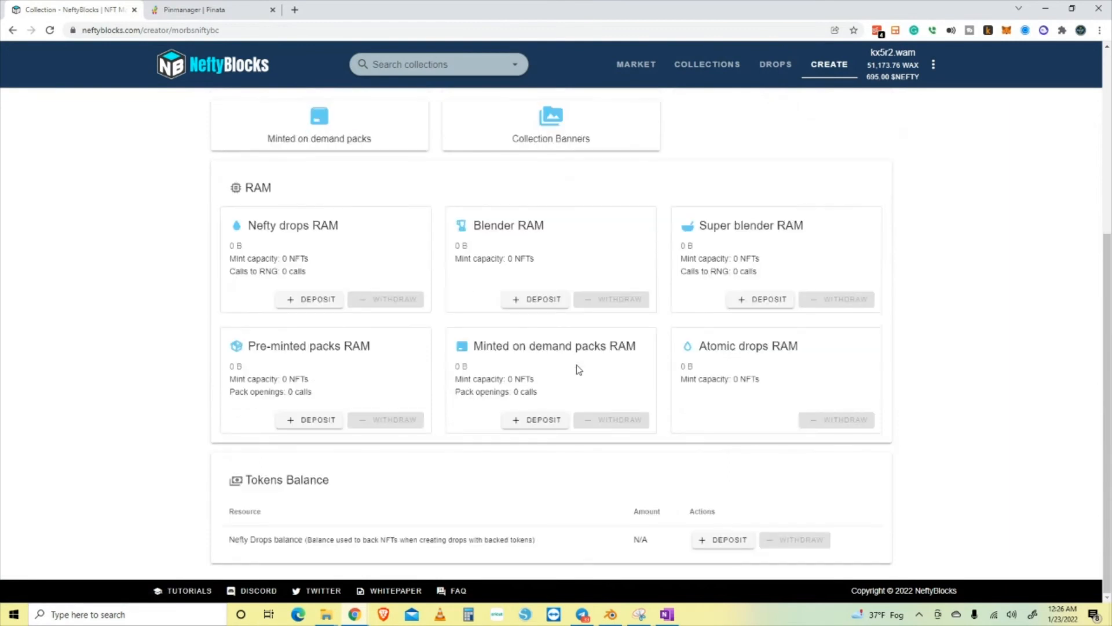
{"action": "scroll", "coordinate": [577, 373], "scroll_direction": "up", "scroll_amount": 1}
{"action": "scroll", "coordinate": [441, 392], "scroll_direction": "up", "scroll_amount": 4}
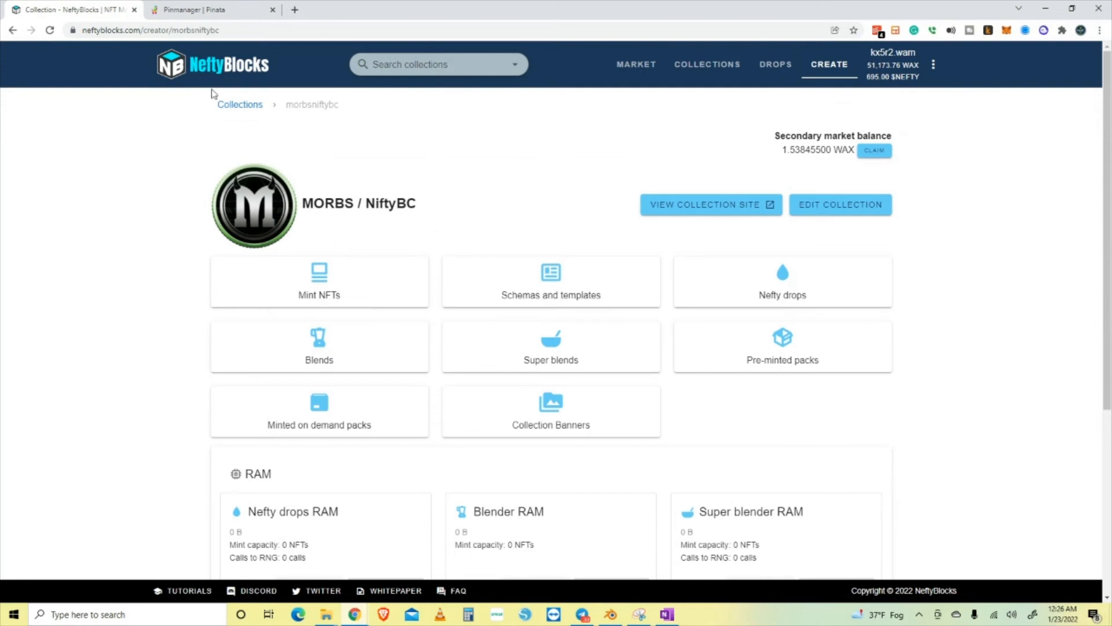
- Reopen the morbsniftybc collection from the collections list and view its public collection site, reading the whitelisting notice
{"action": "left_click", "coordinate": [236, 106]}
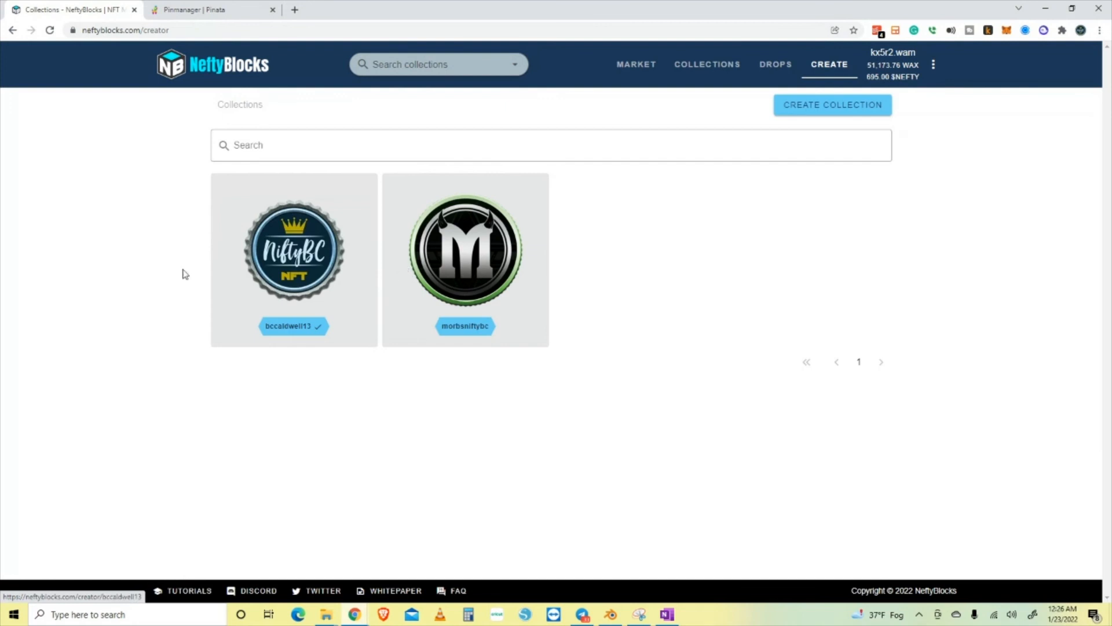
{"action": "left_click", "coordinate": [479, 256]}
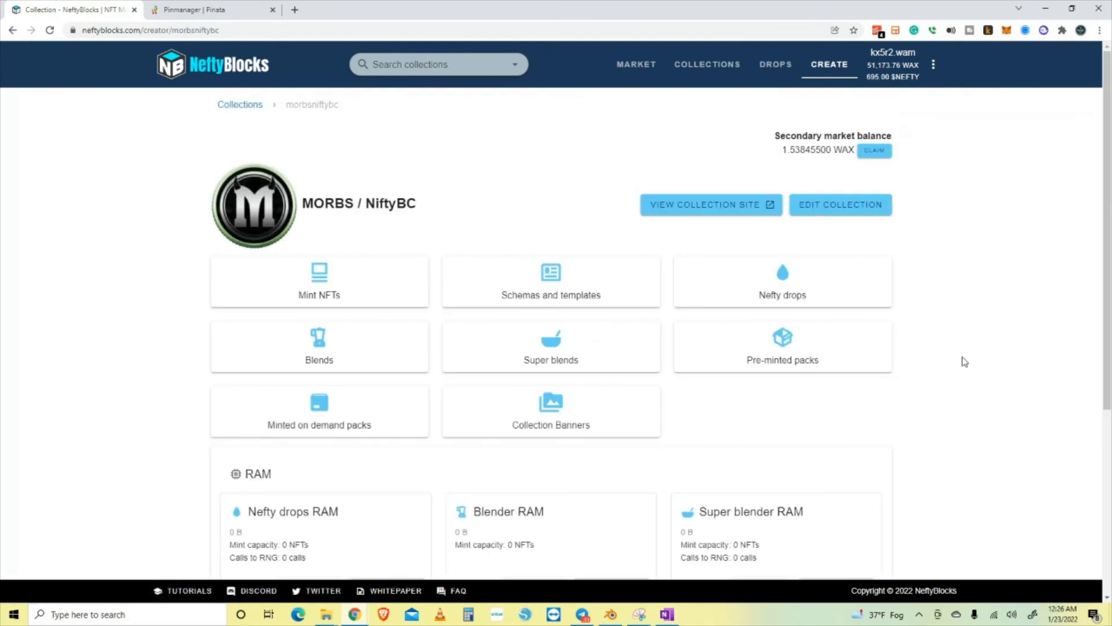
{"action": "left_click", "coordinate": [693, 209]}
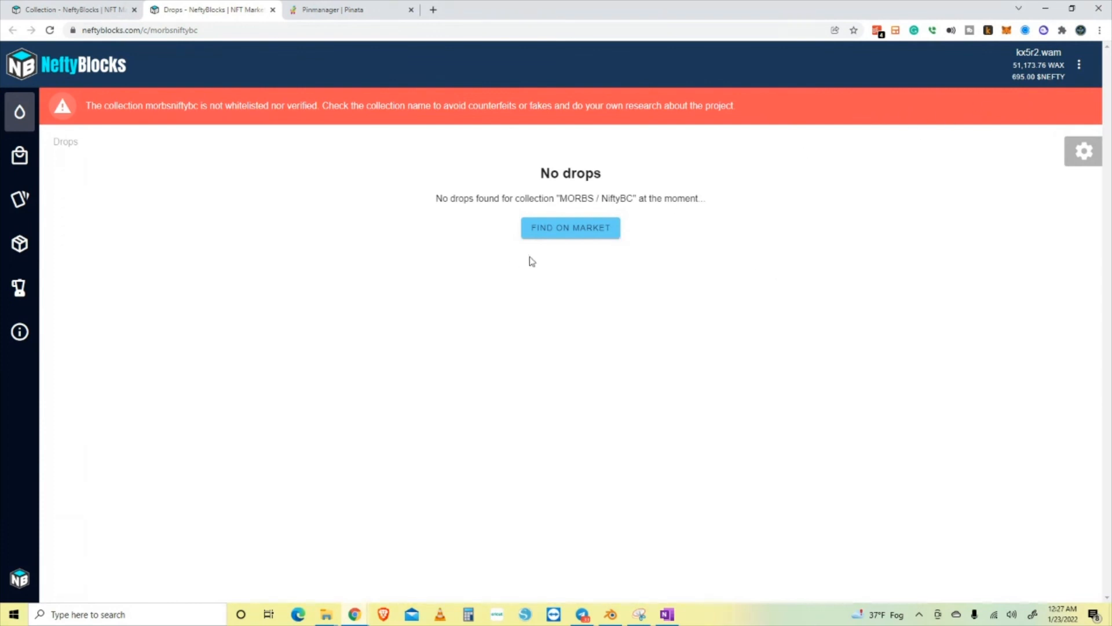
{"action": "left_click_drag", "start_coordinate": [695, 109], "coordinate": [303, 108]}
{"action": "left_click", "coordinate": [311, 108]}
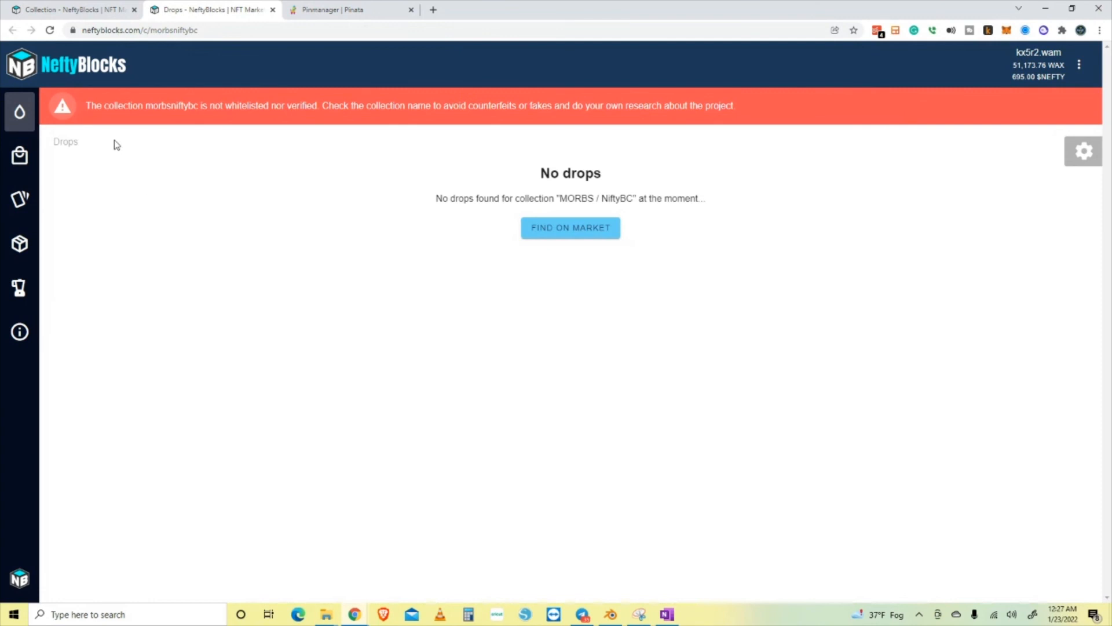